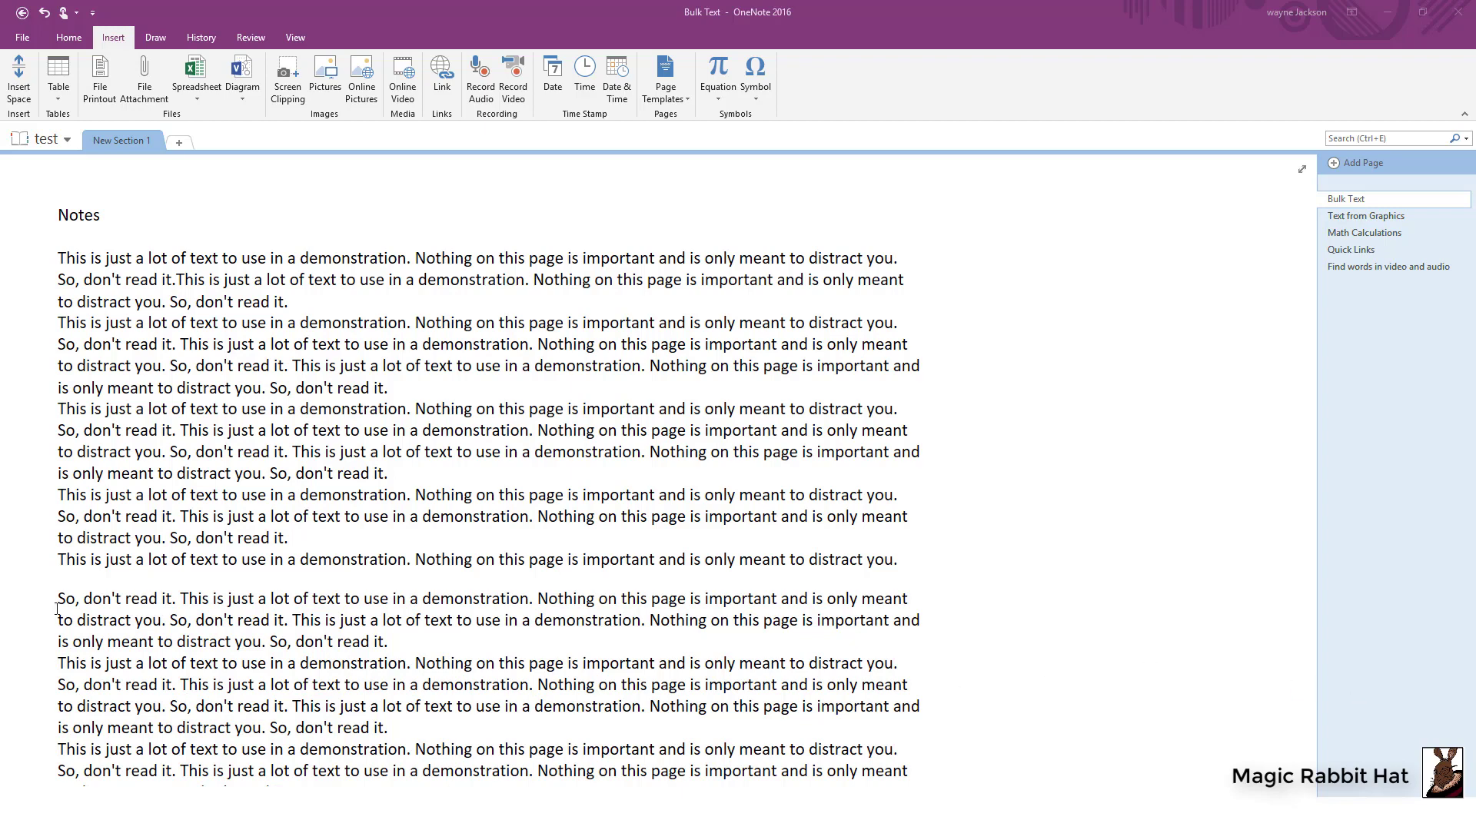
# Step: Add two blank lines above the 'So, don't read it.' paragraph
pyautogui.click(223, 559)
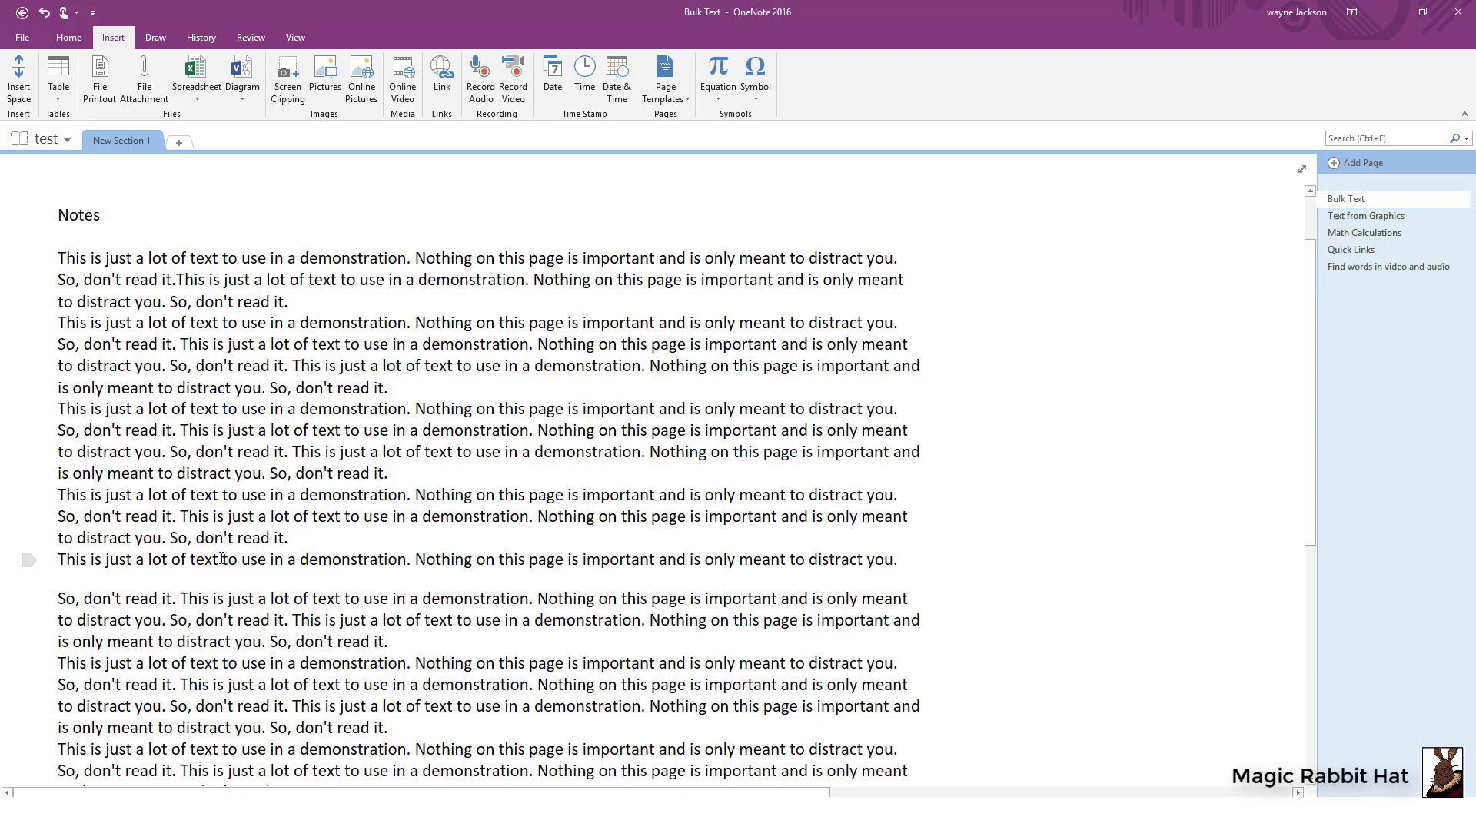
pyautogui.press('Return')
pyautogui.press('Return')
pyautogui.press('Return')
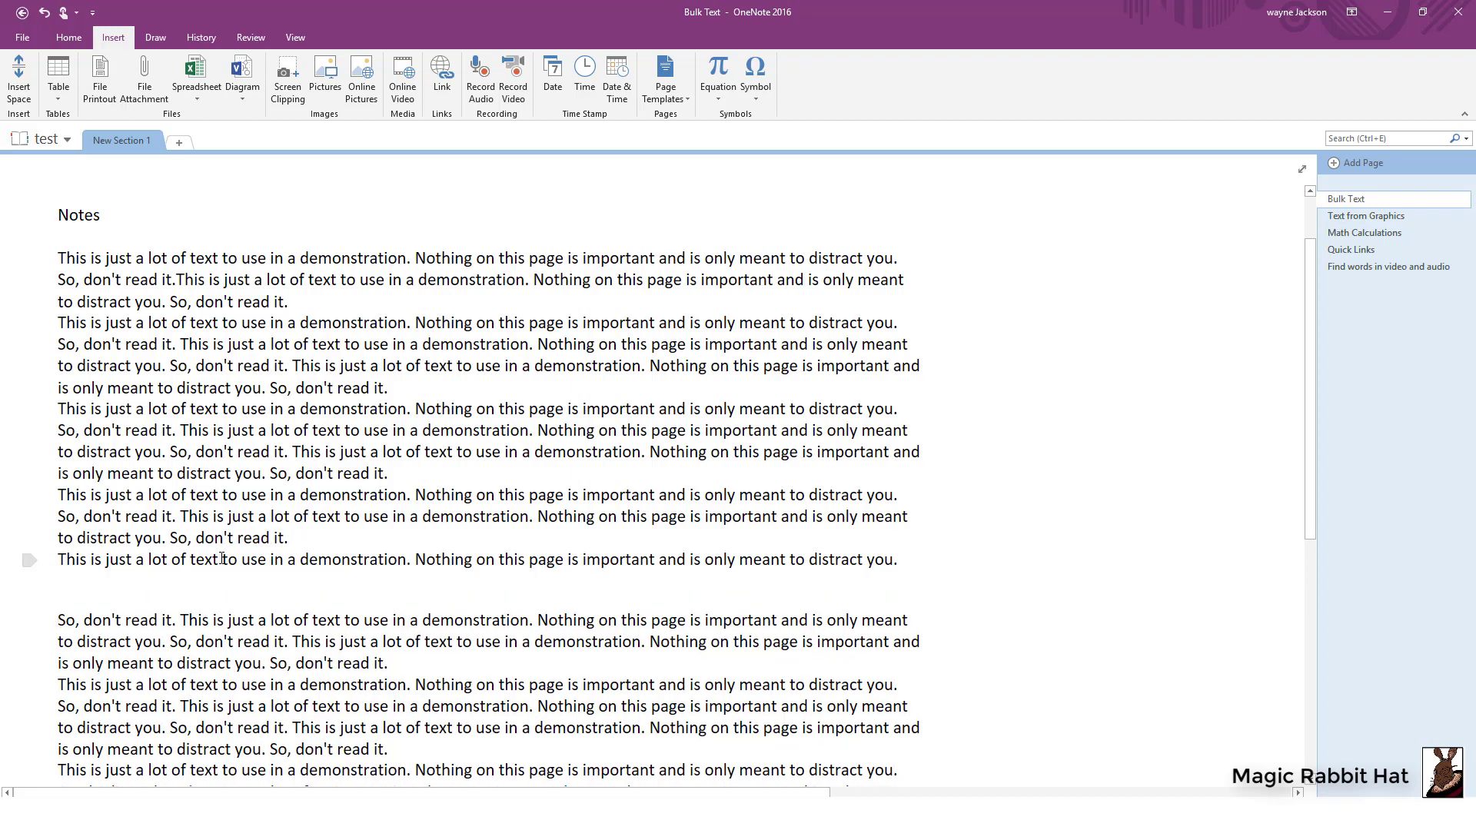
pyautogui.press('Return')
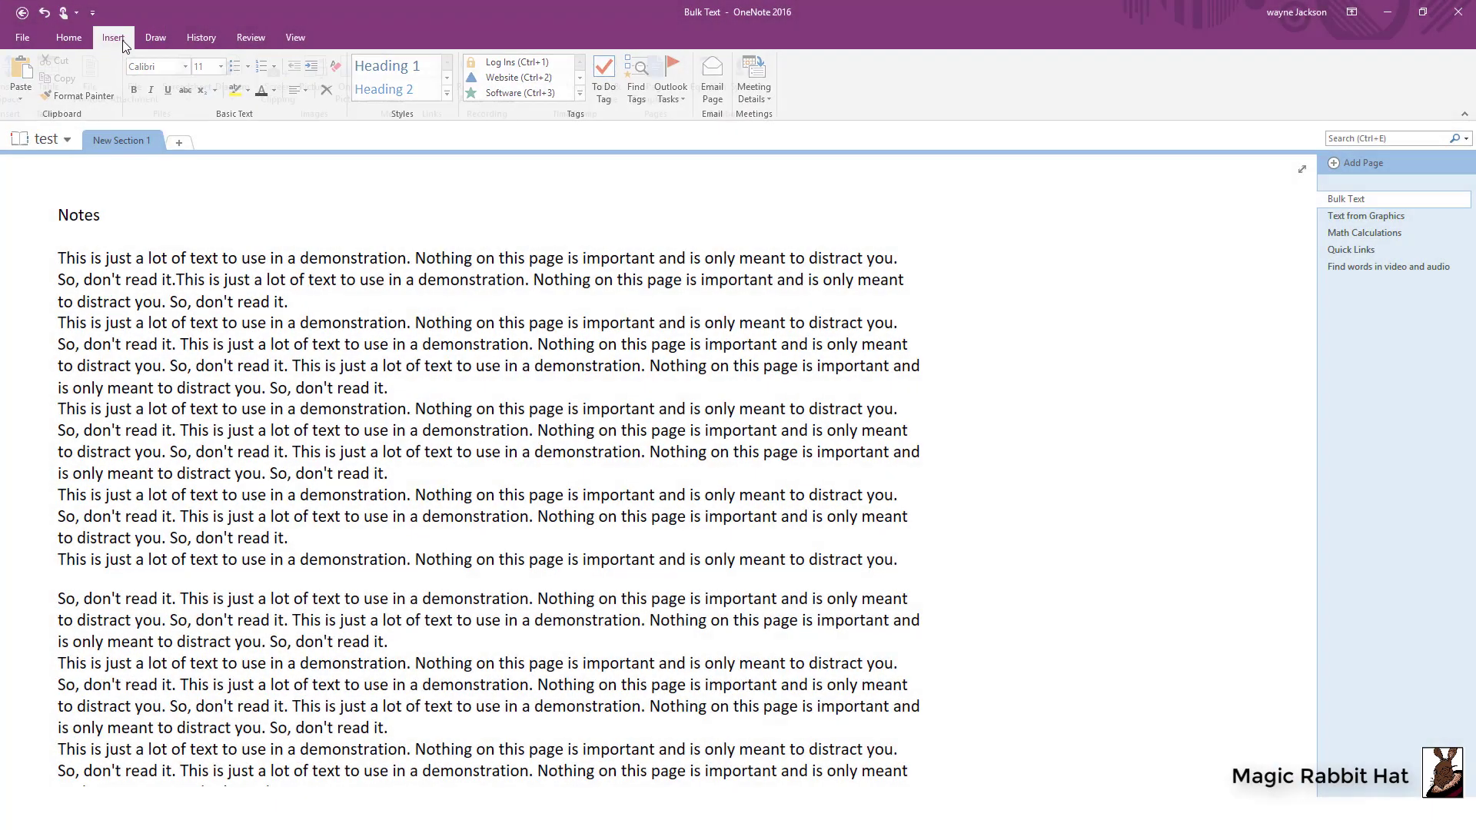
# Step: Widen the gap above that paragraph into a large empty space with Insert Space
pyautogui.click(123, 40)
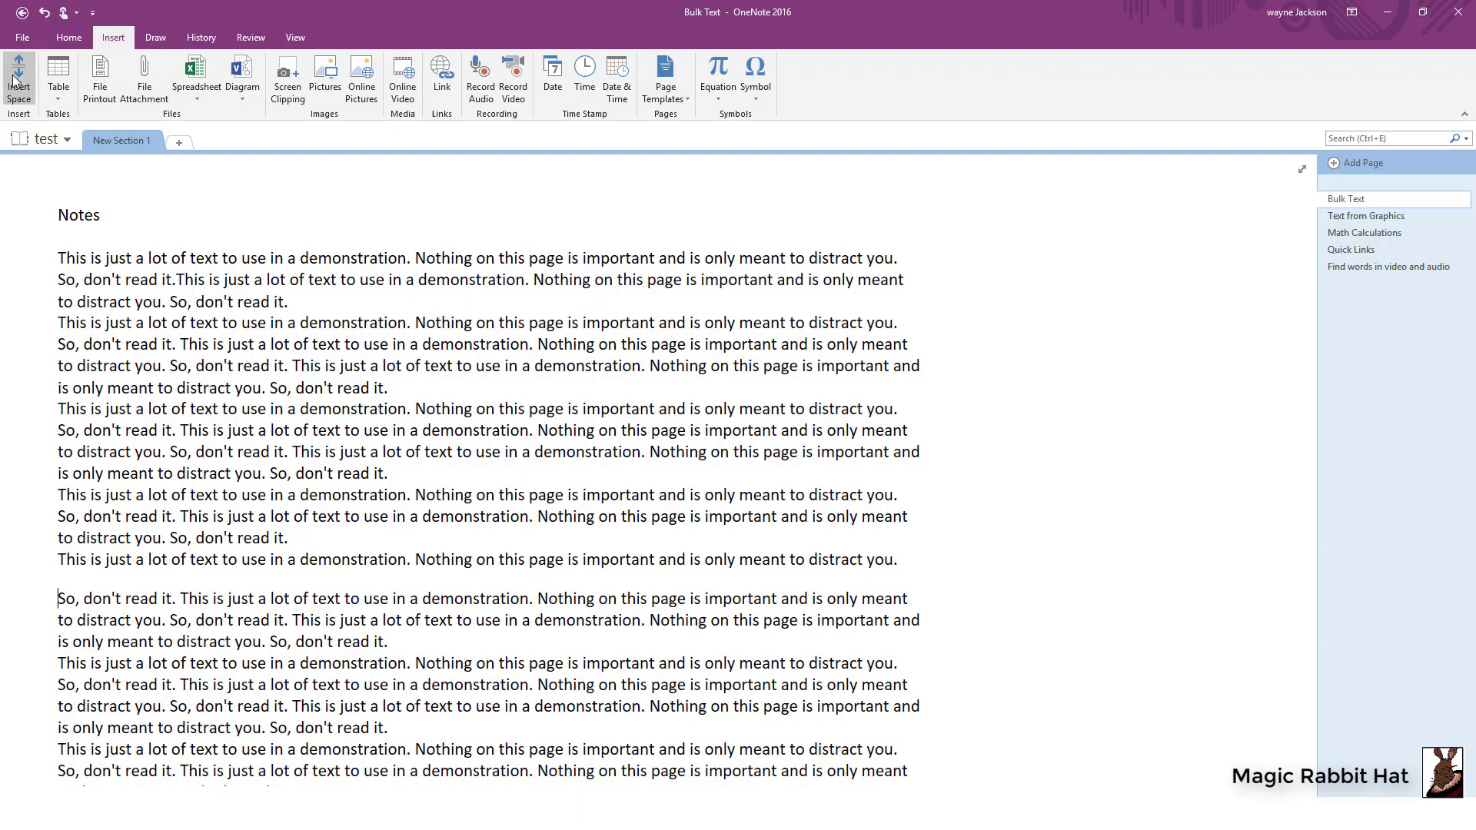
pyautogui.click(21, 80)
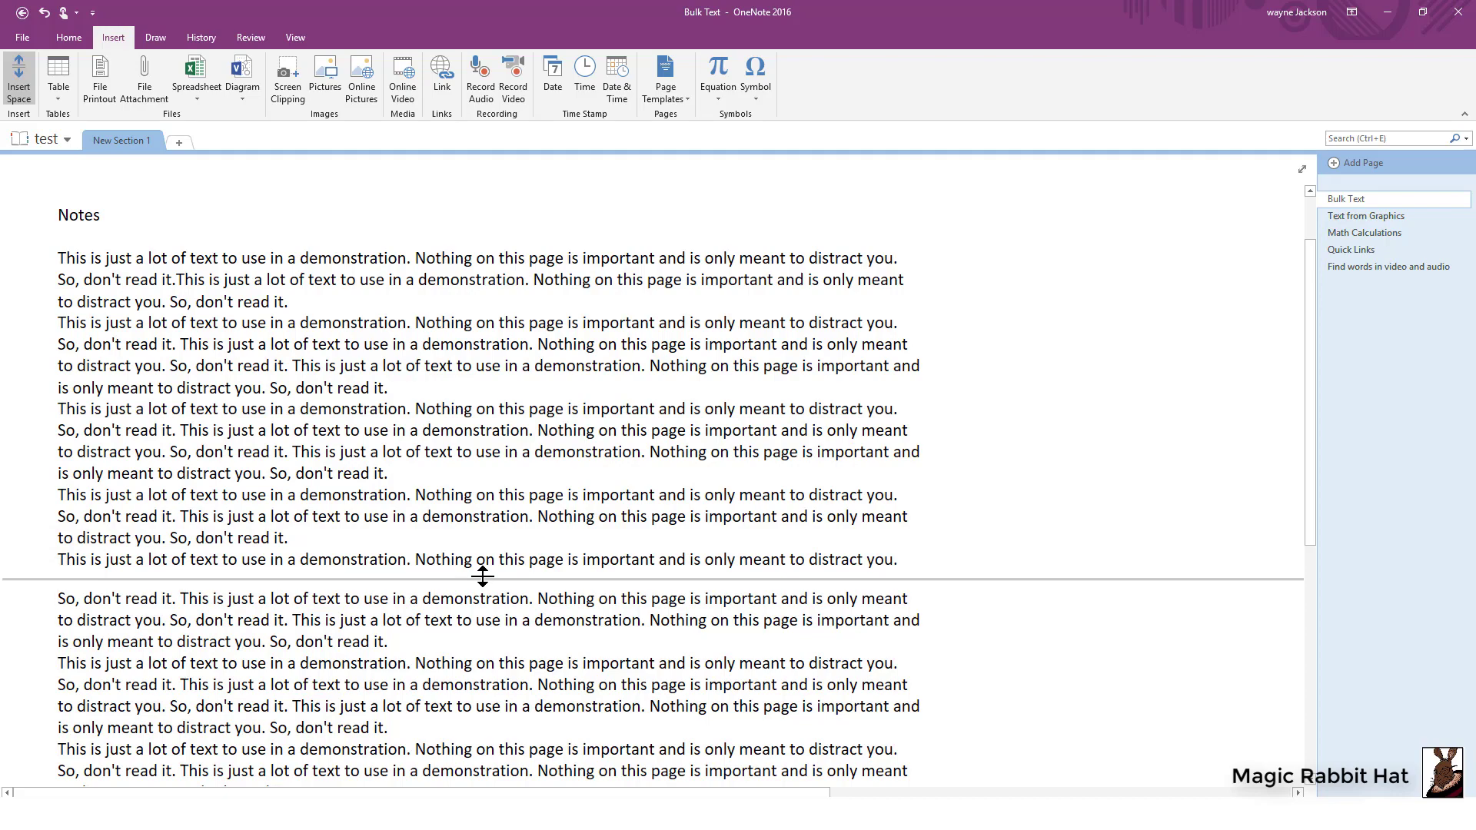
pyautogui.moveTo(483, 576); pyautogui.dragTo(476, 671)
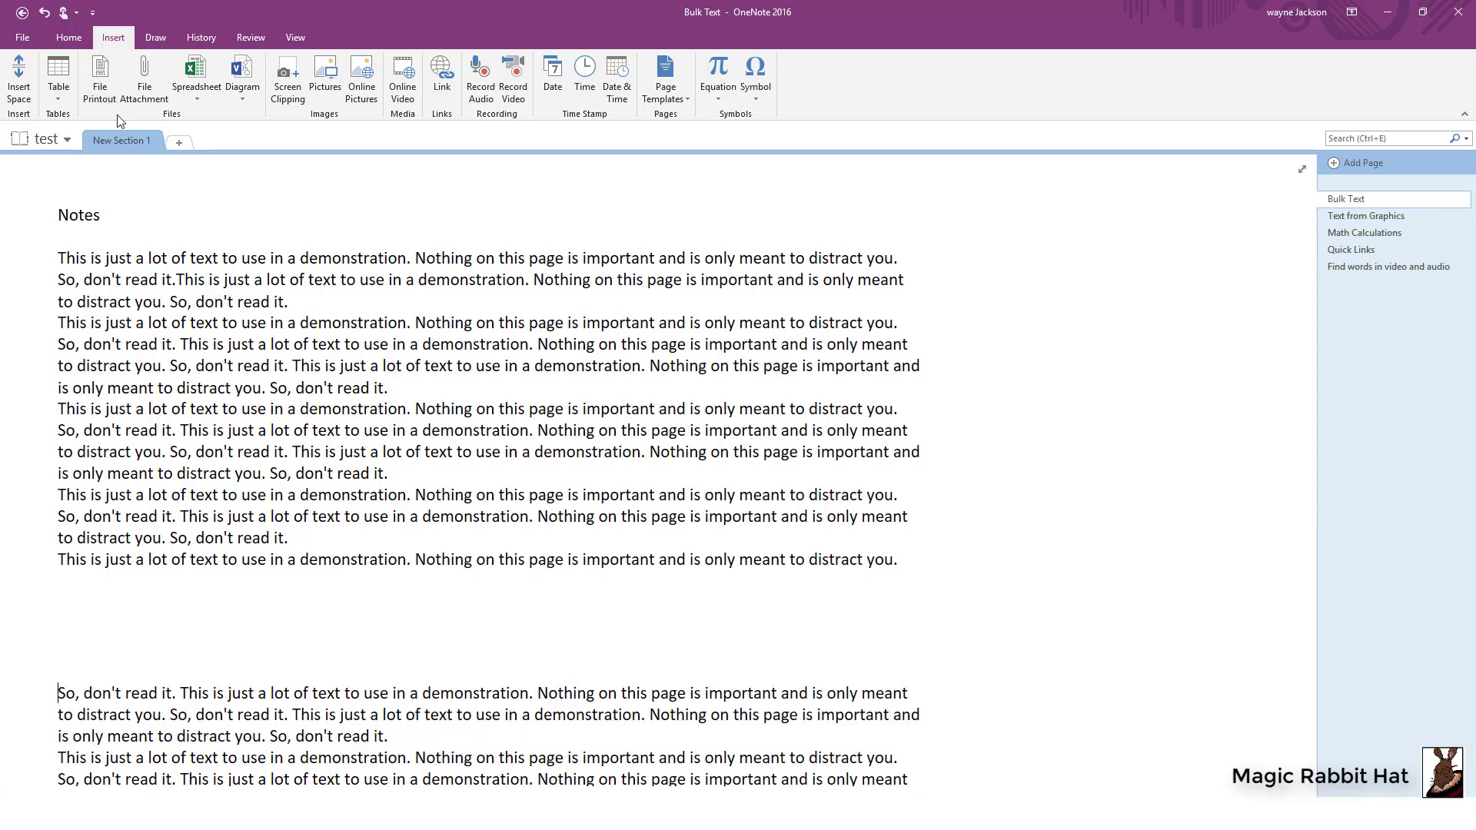
# Step: Close the gap above 'So, don't read it.' and shift all page text further right
pyautogui.click(20, 87)
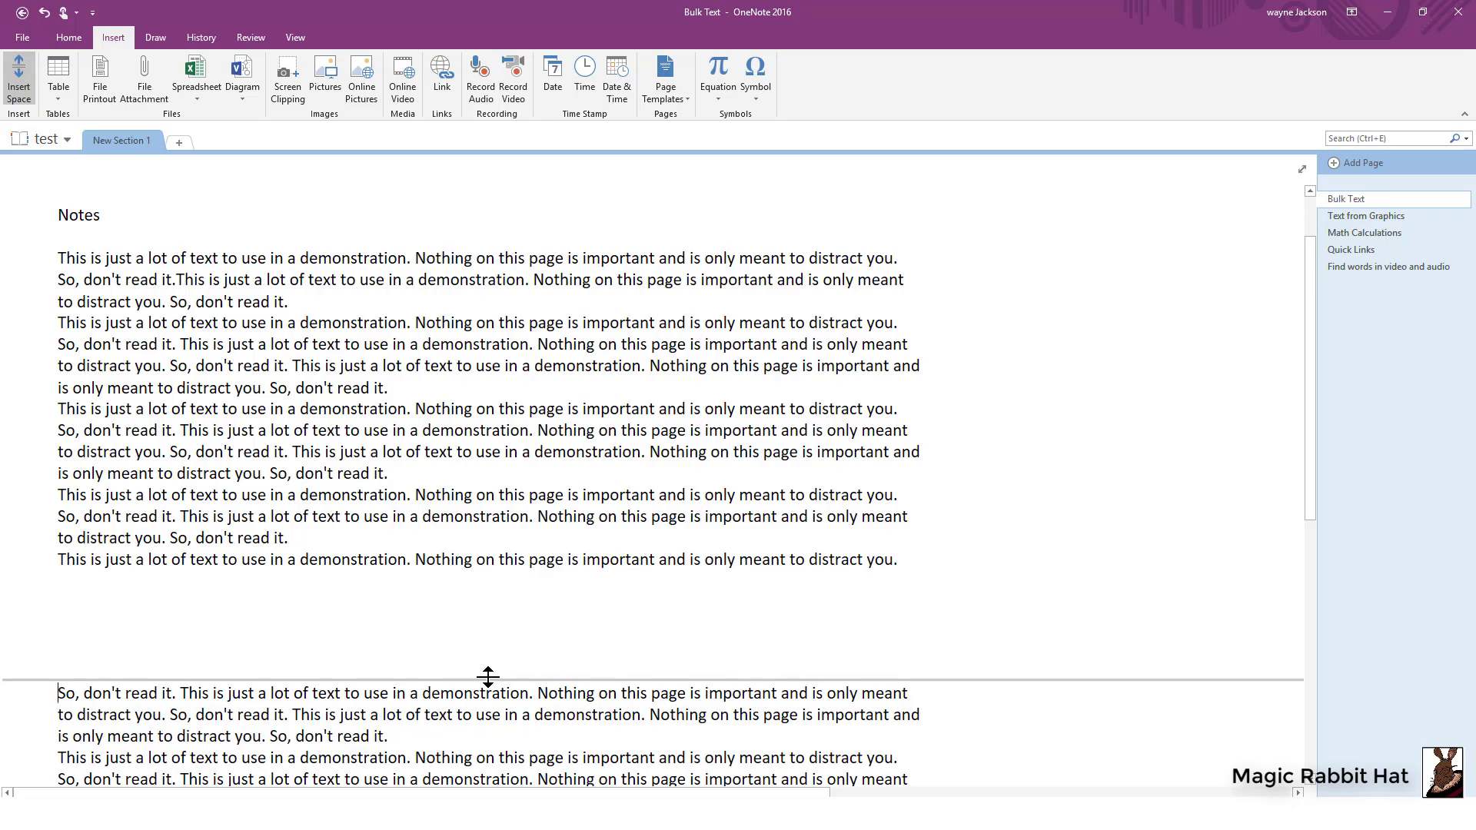
pyautogui.moveTo(488, 677); pyautogui.dragTo(491, 566)
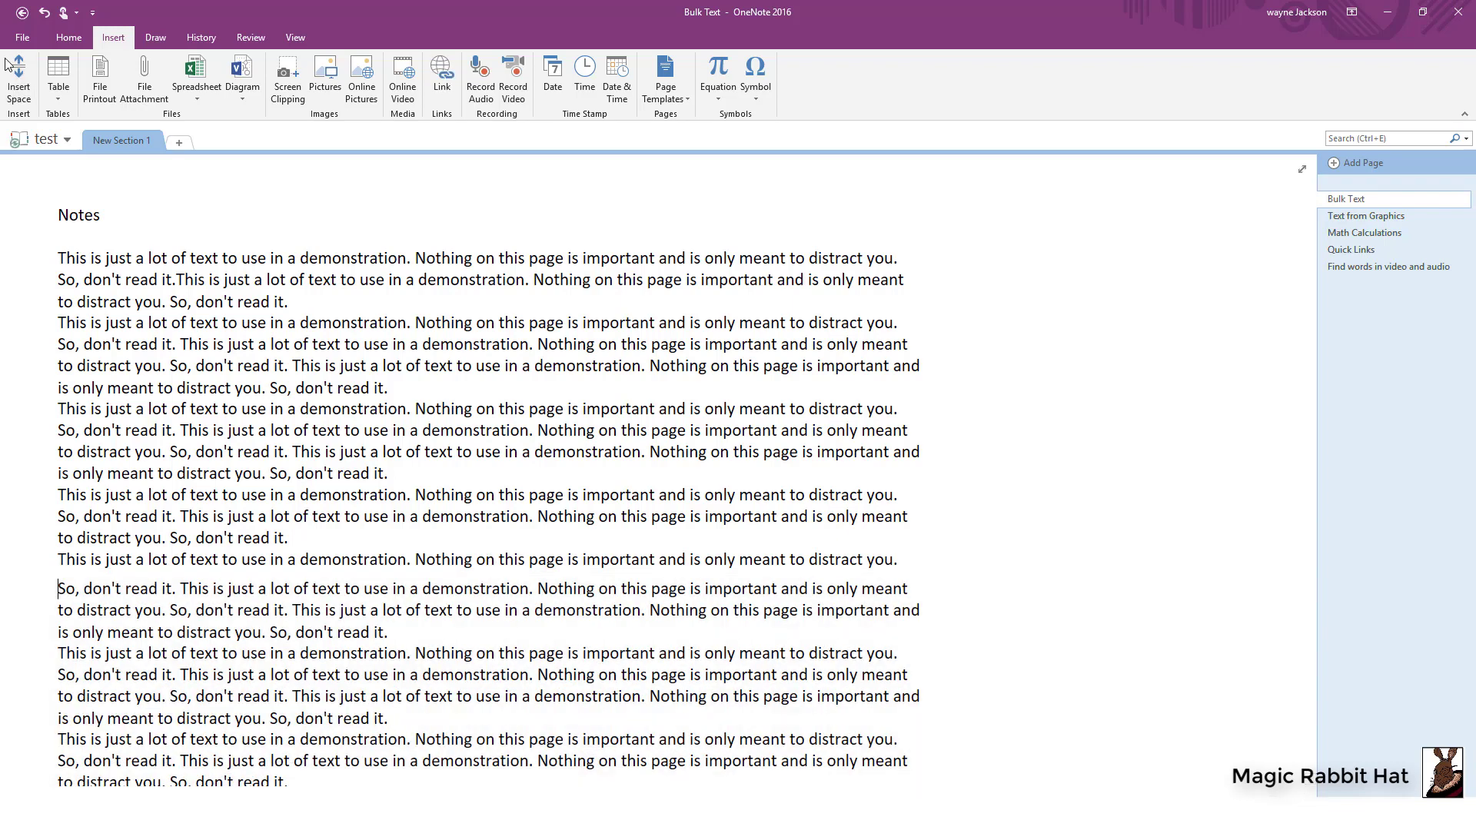
pyautogui.click(18, 74)
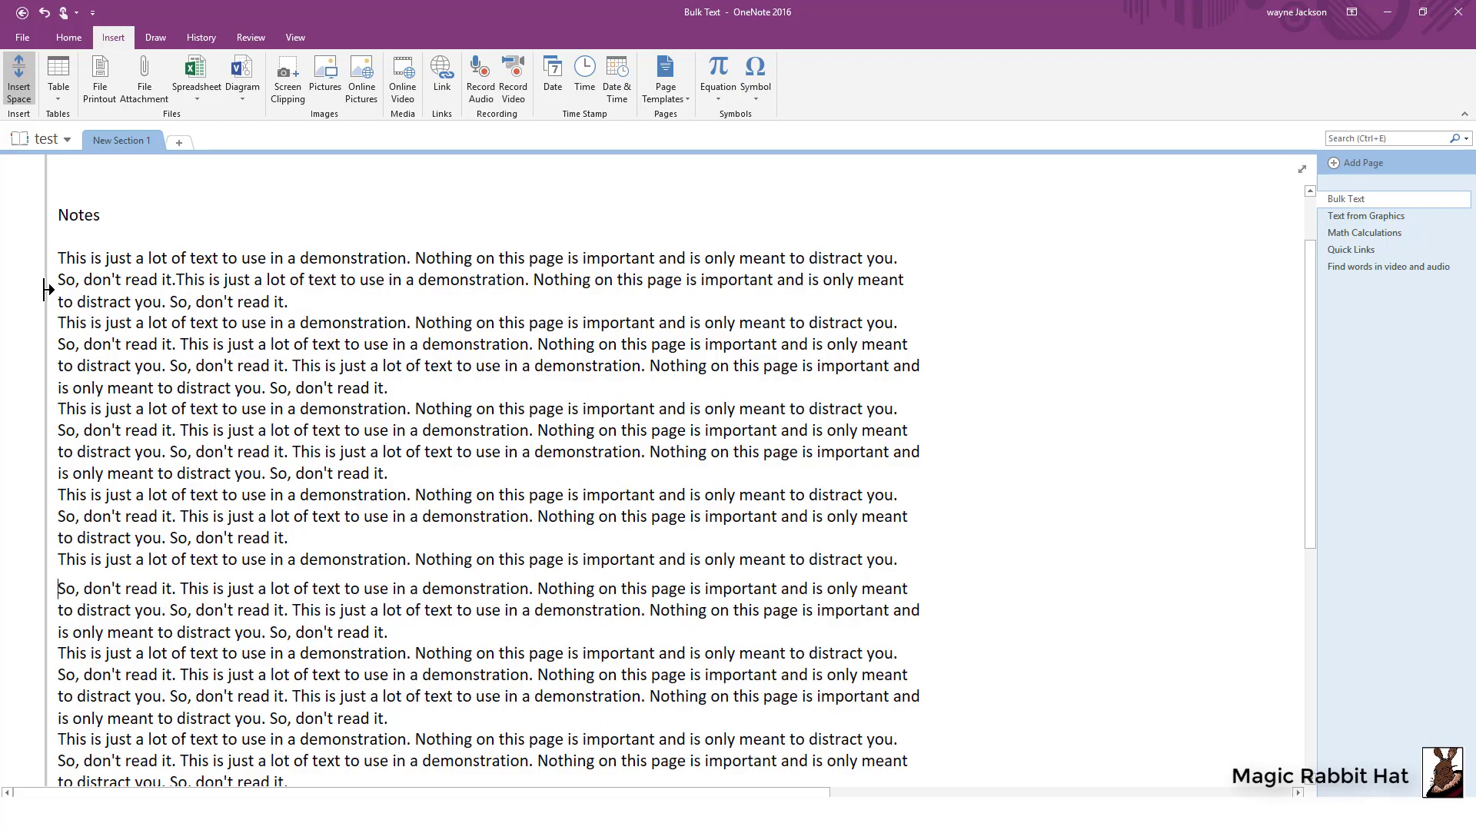
pyautogui.moveTo(46, 289); pyautogui.dragTo(148, 295)
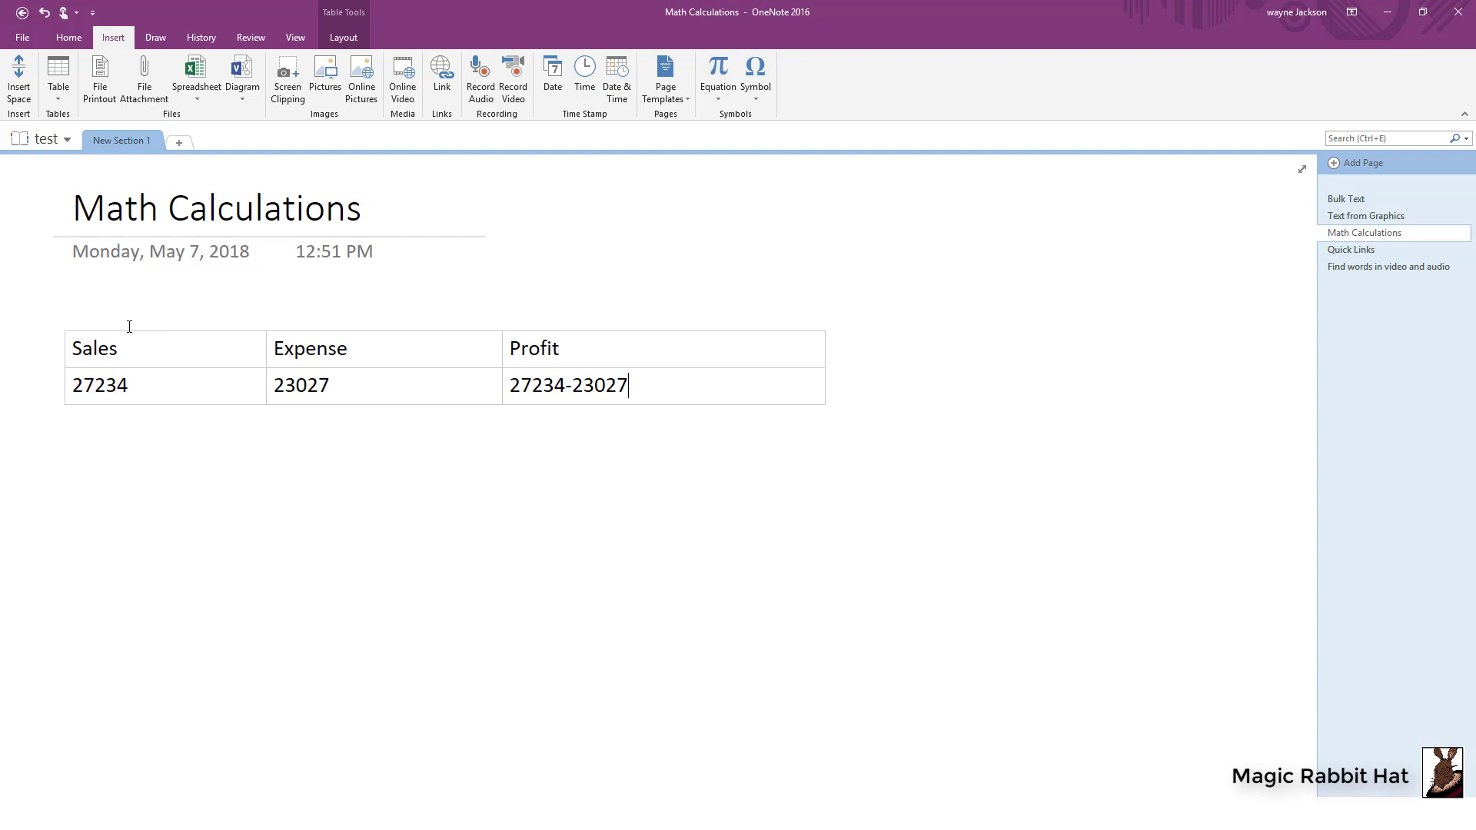
pyautogui.write('=')
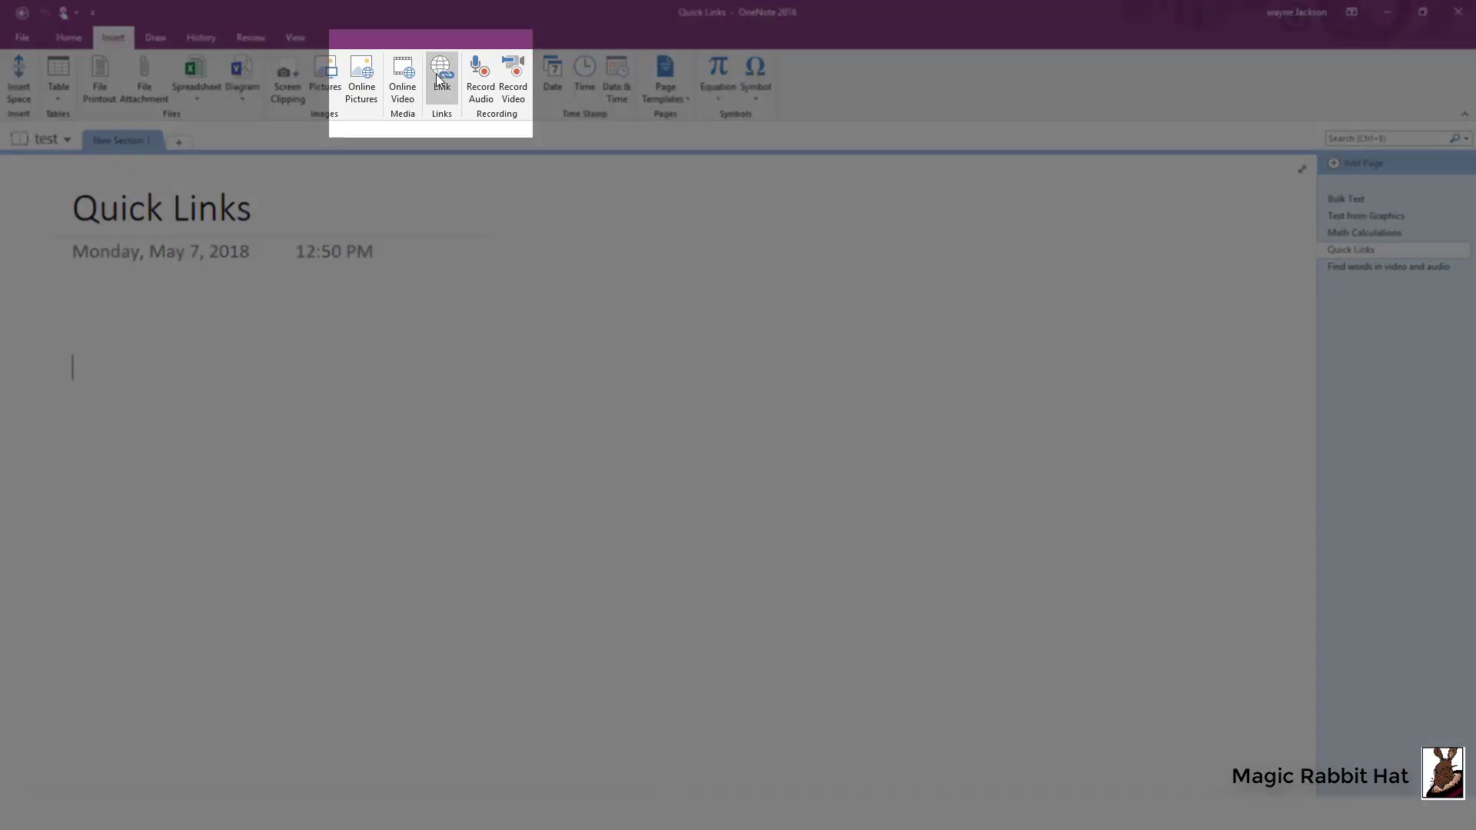
# Step: Bring up the Link dialog on the Quick Links page and cancel it without adding a link
pyautogui.click(436, 74)
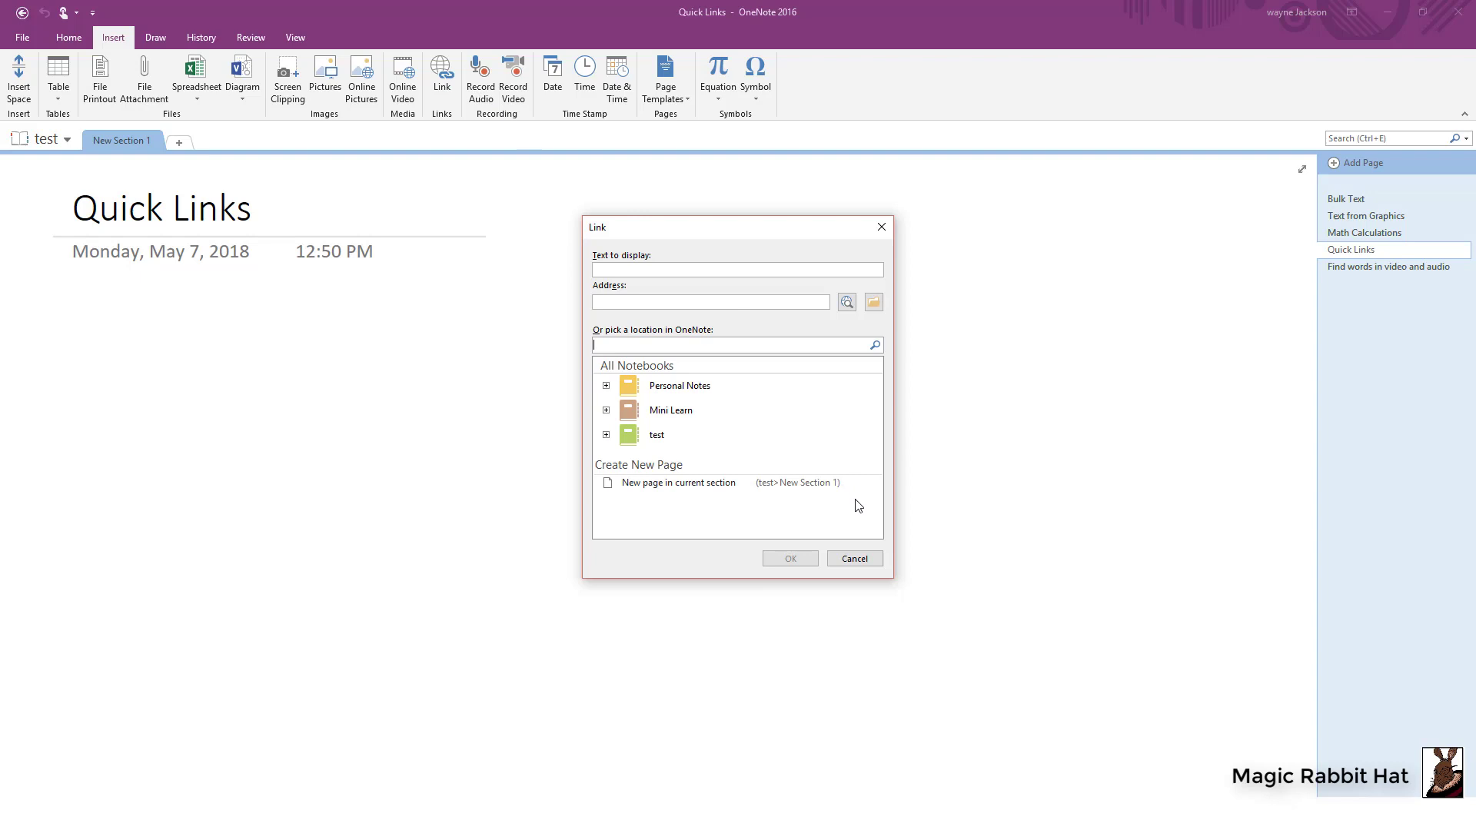
pyautogui.click(864, 555)
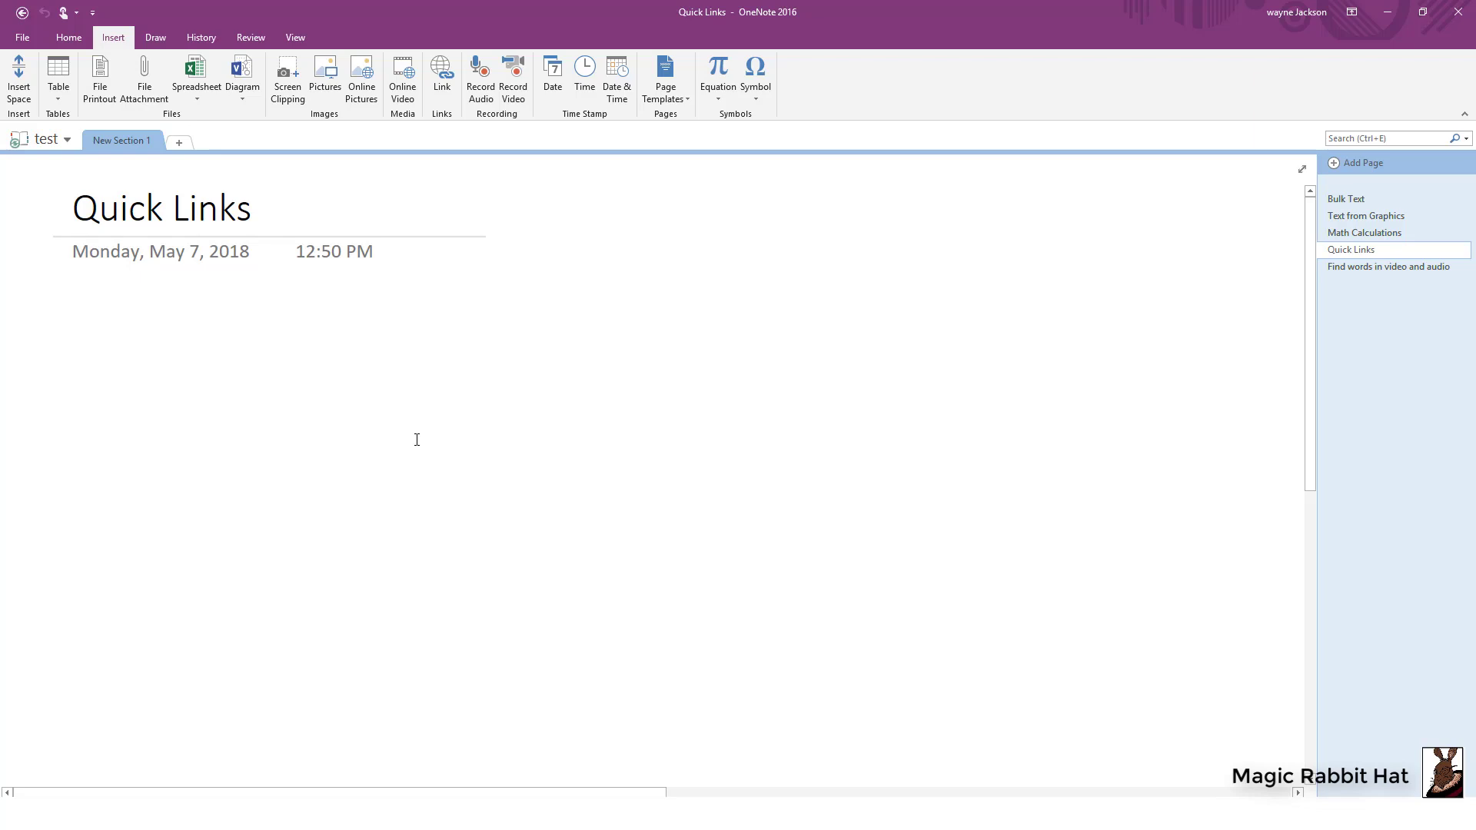
# Step: Make 'Bulk Text' a wiki link with [[Bulk Text]] and follow it to its page
pyautogui.write('[[')
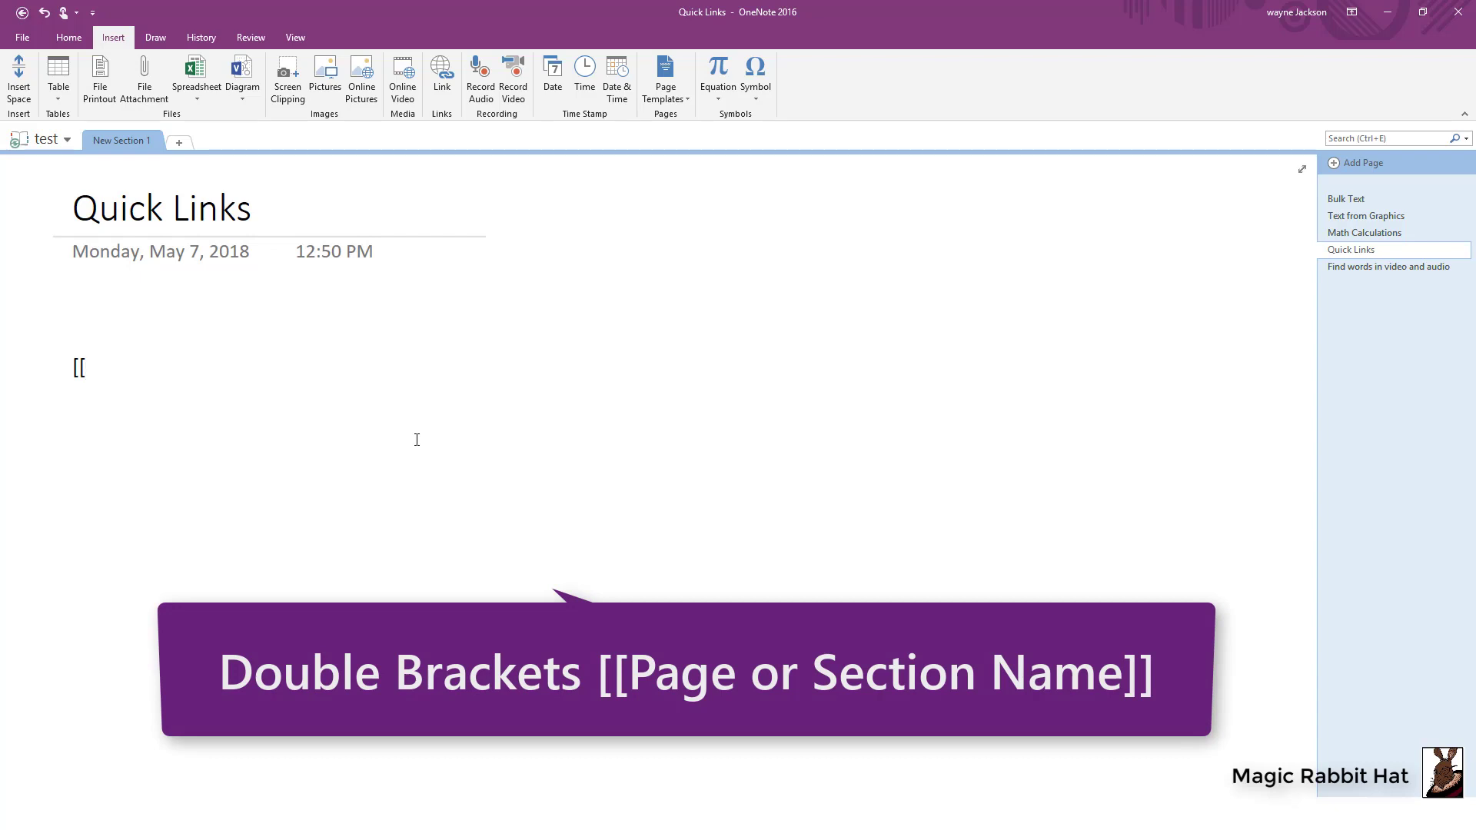
pyautogui.write('Bulk Text')
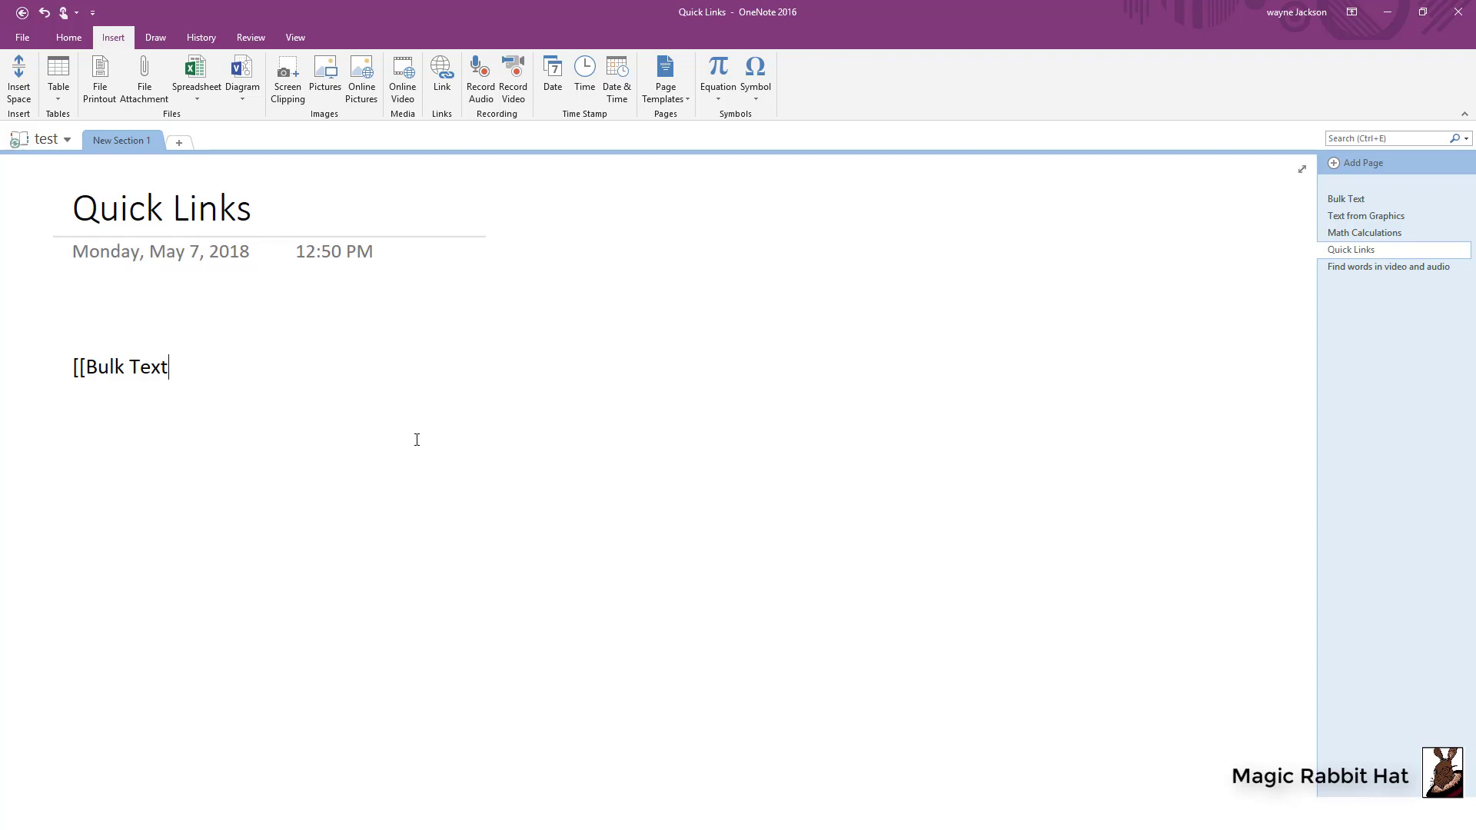
pyautogui.write(']')
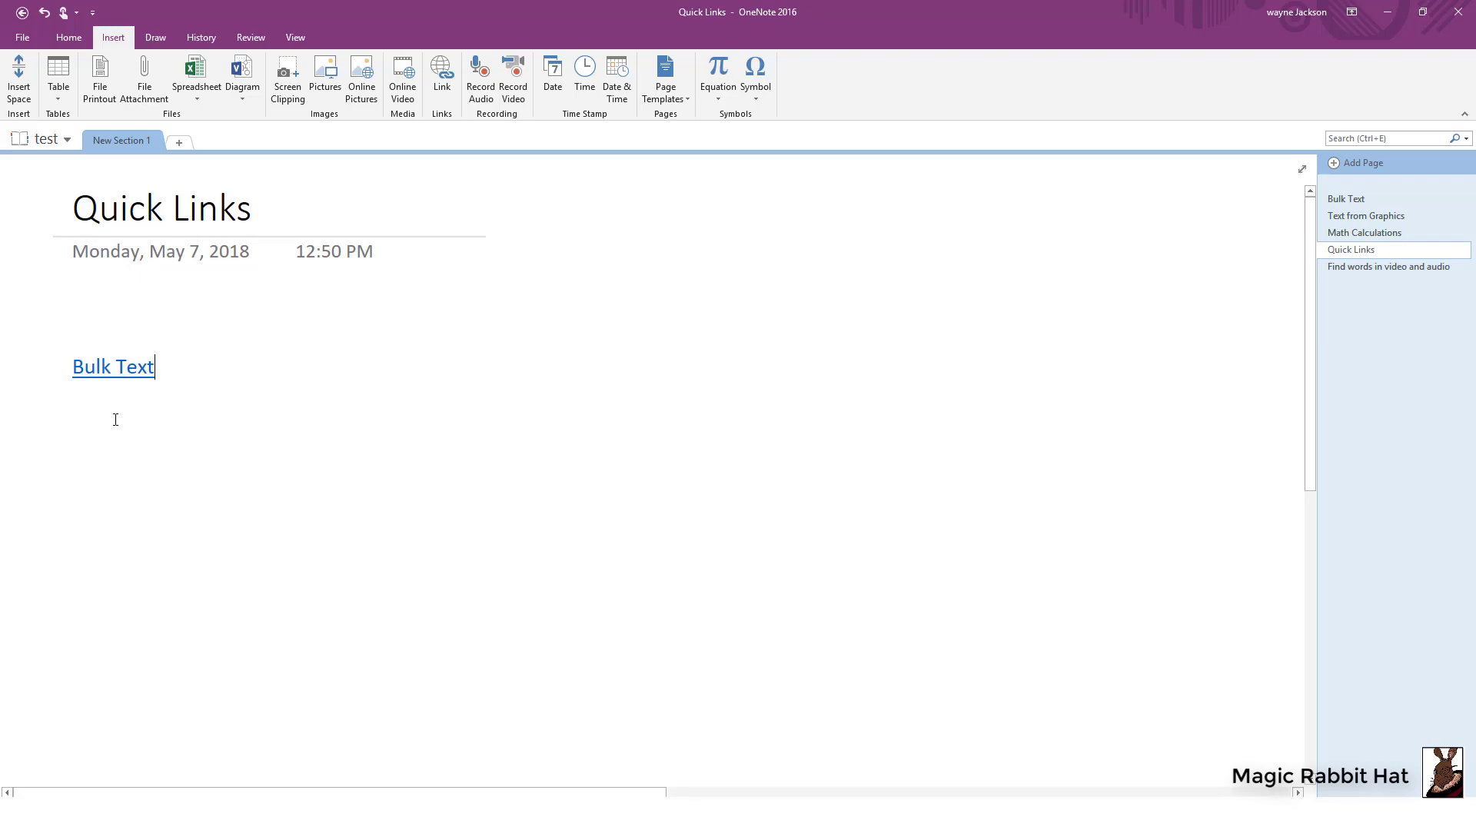
pyautogui.click(108, 369)
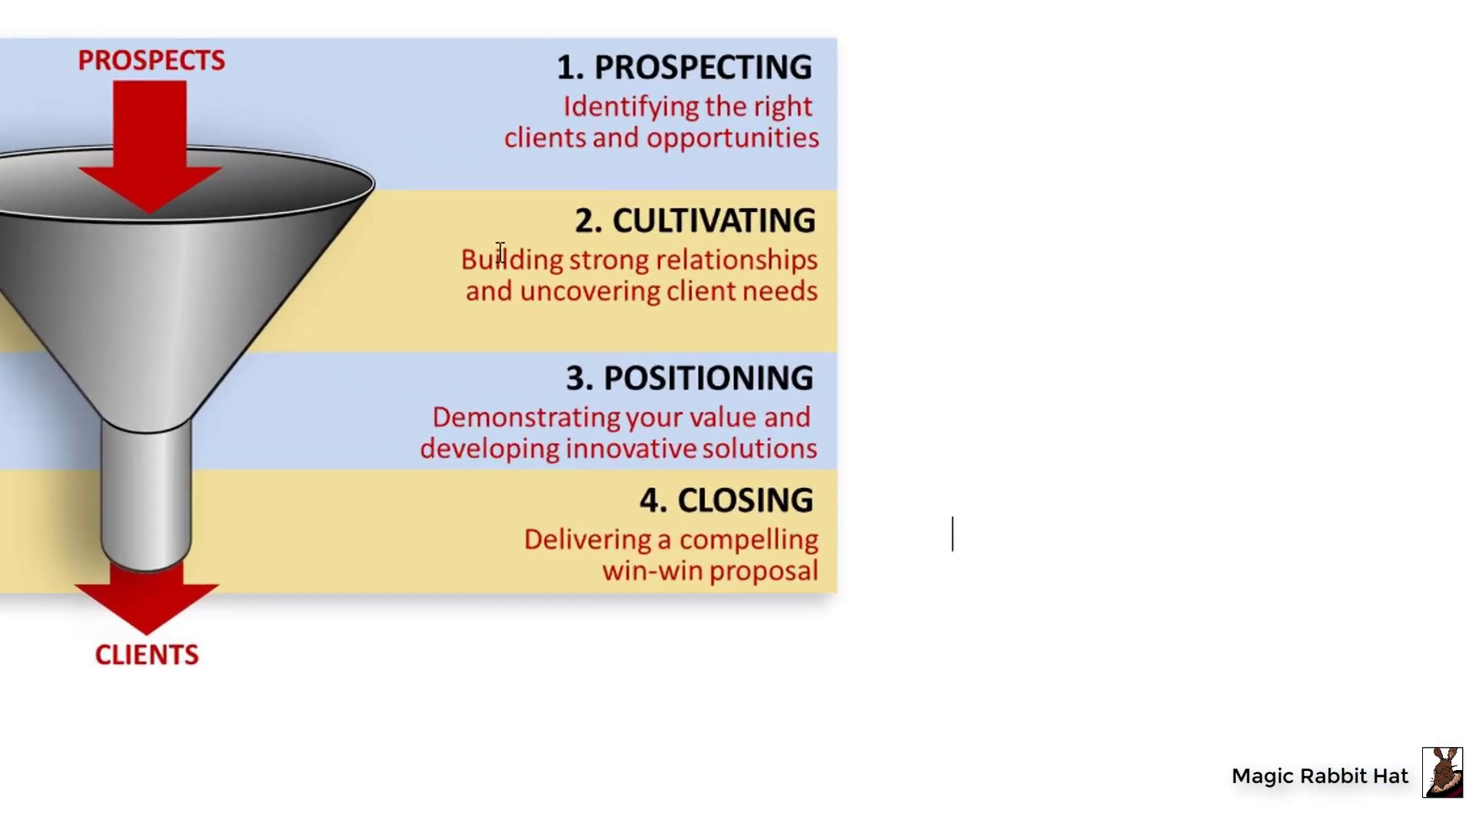
# Step: Copy the recognised text (PROSPECTING to CLOSING) from the funnel picture
pyautogui.rightClick(513, 366)
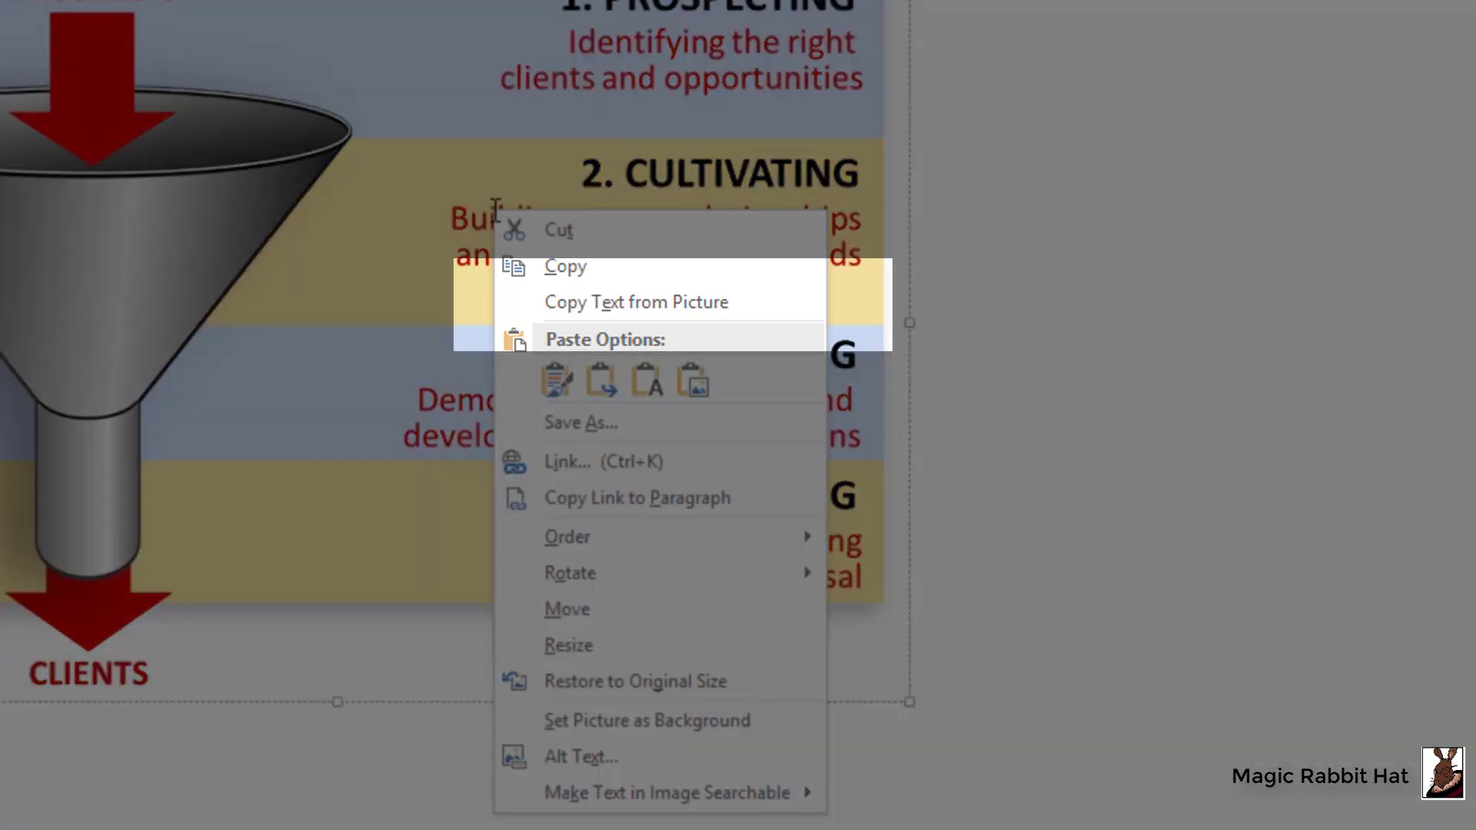
pyautogui.click(629, 301)
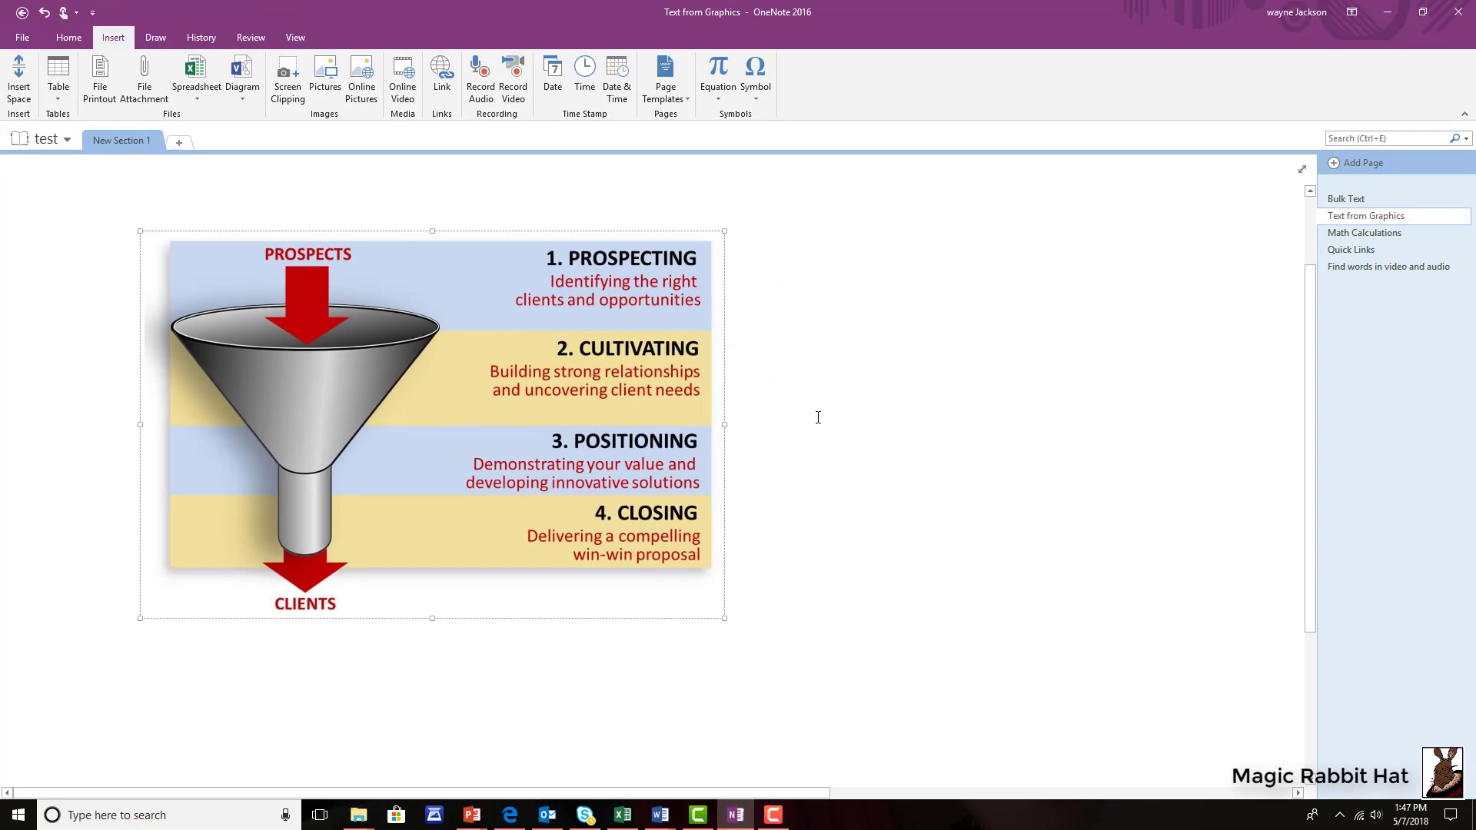
# Step: Paste the funnel text beside the picture using Keep Text Only
pyautogui.click(781, 244)
pyautogui.rightClick(781, 244)
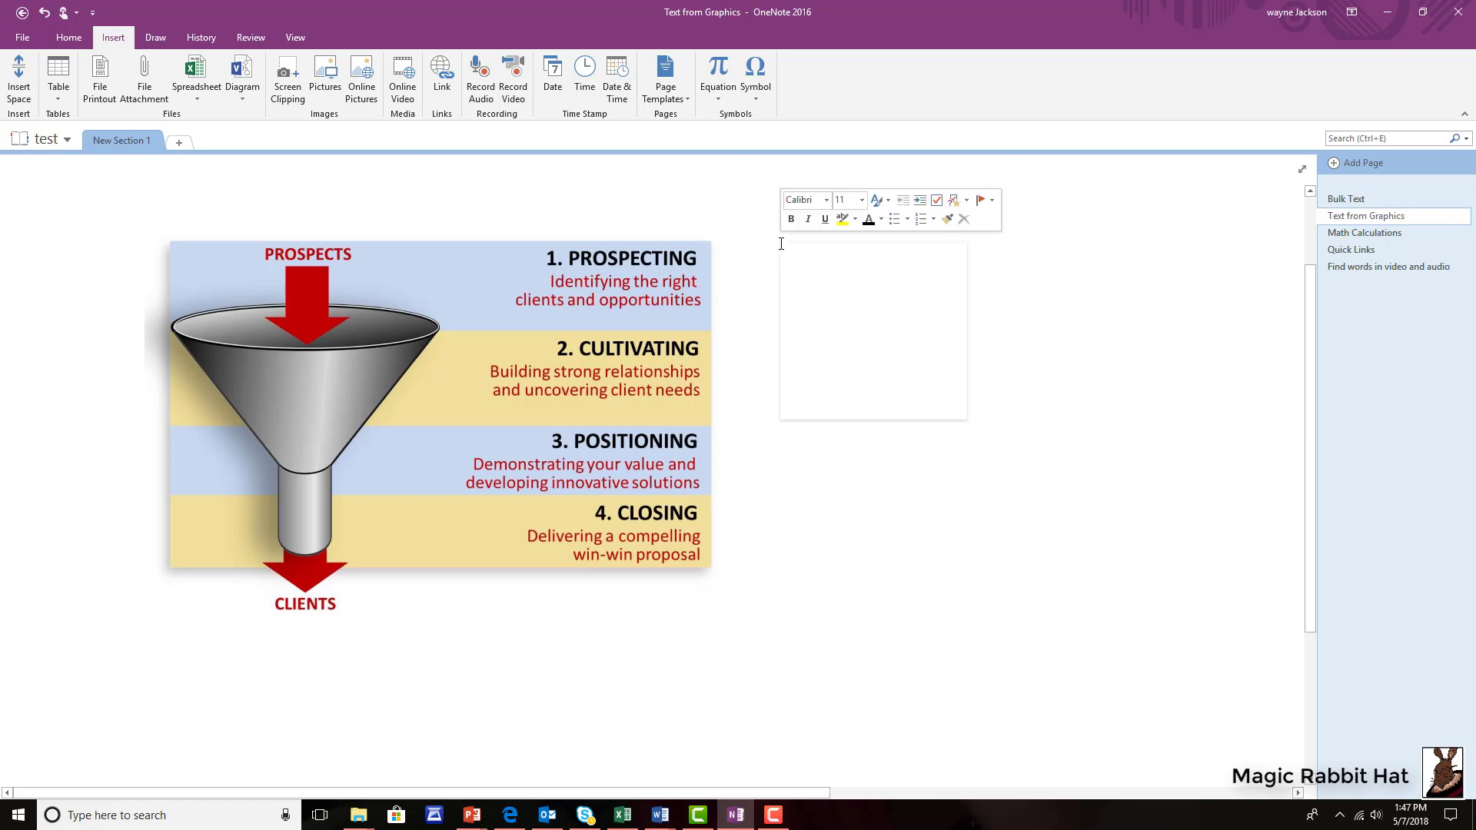
pyautogui.click(861, 313)
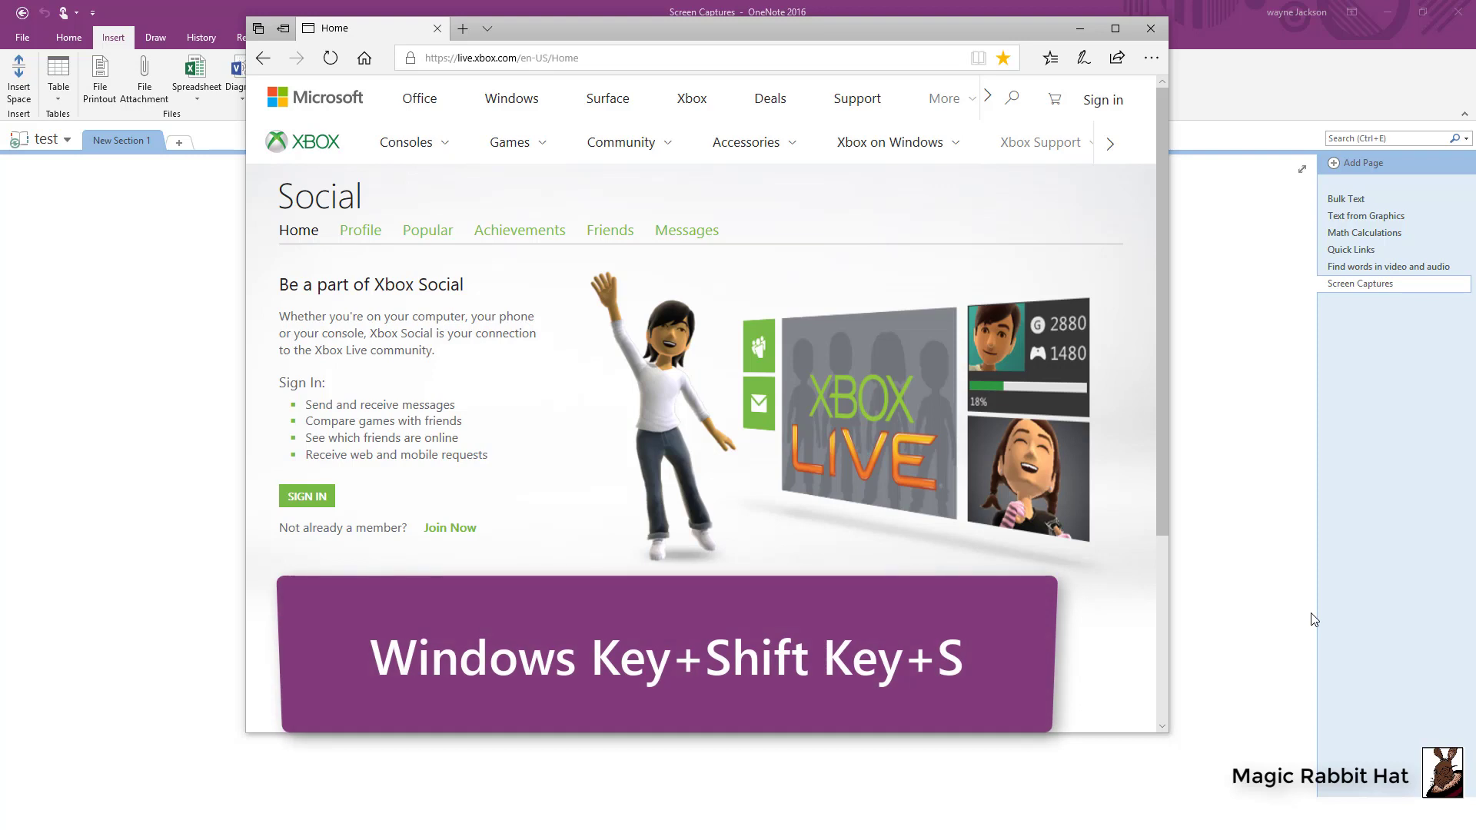
# Step: Capture a Windows+Shift+S screen clipping of the Xbox Social web page content
pyautogui.press('super+shift+s')
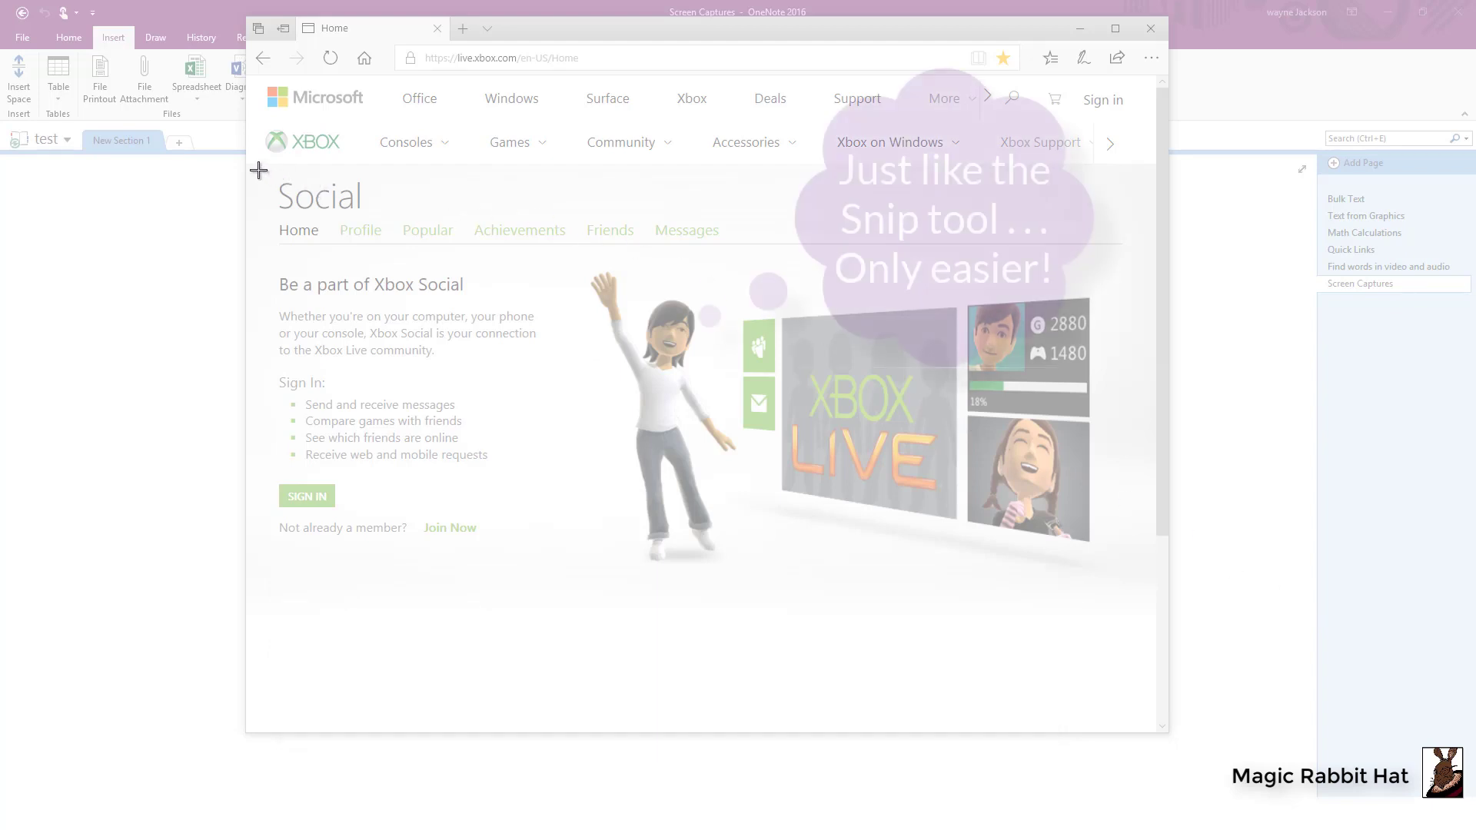
pyautogui.moveTo(259, 170); pyautogui.dragTo(447, 454)
pyautogui.moveTo(1008, 546); pyautogui.dragTo(1139, 584)
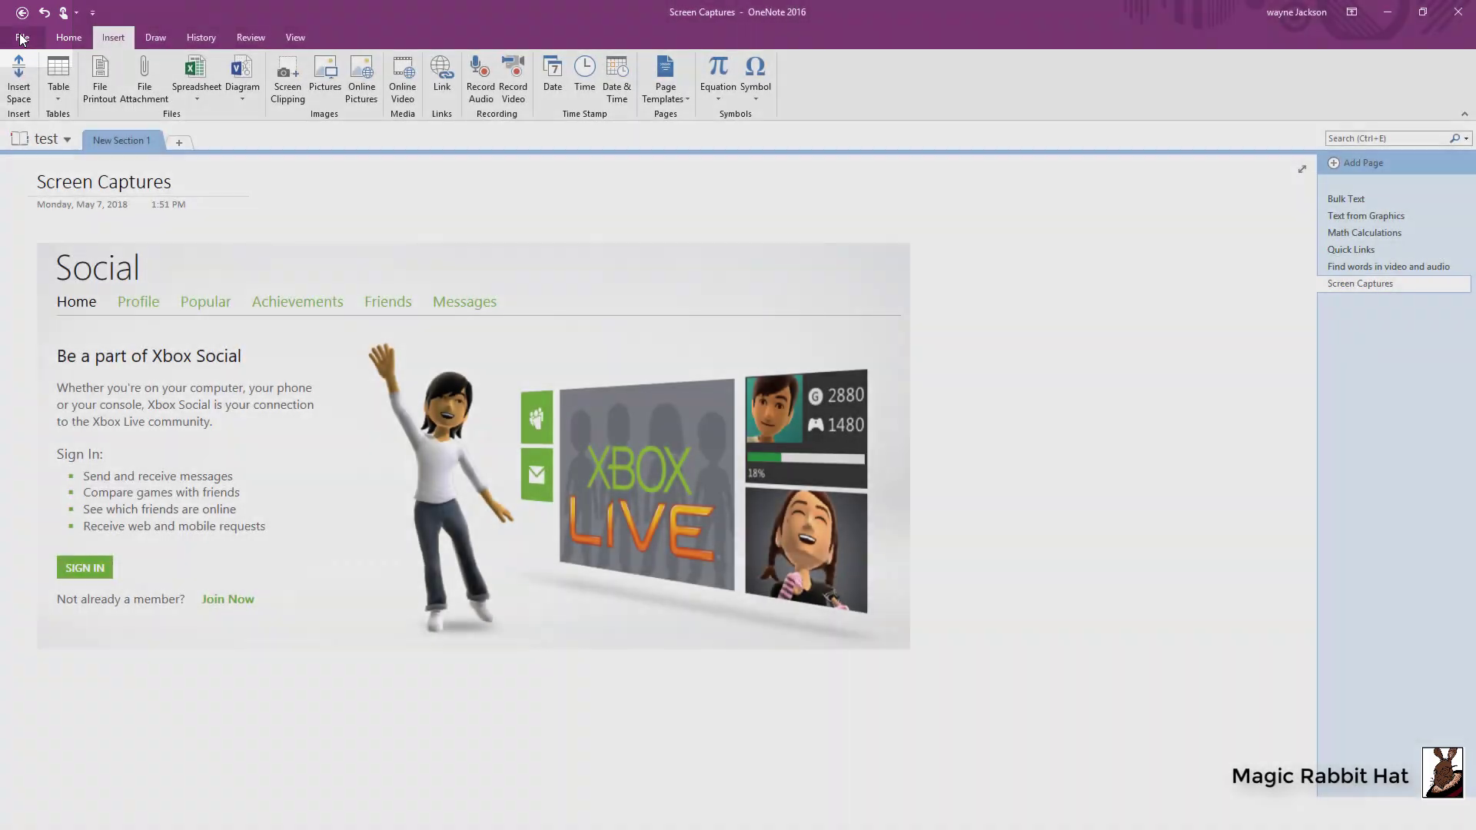
# Step: View the Screen clippings destination choices in Send to OneNote options, then close without saving
pyautogui.click(22, 39)
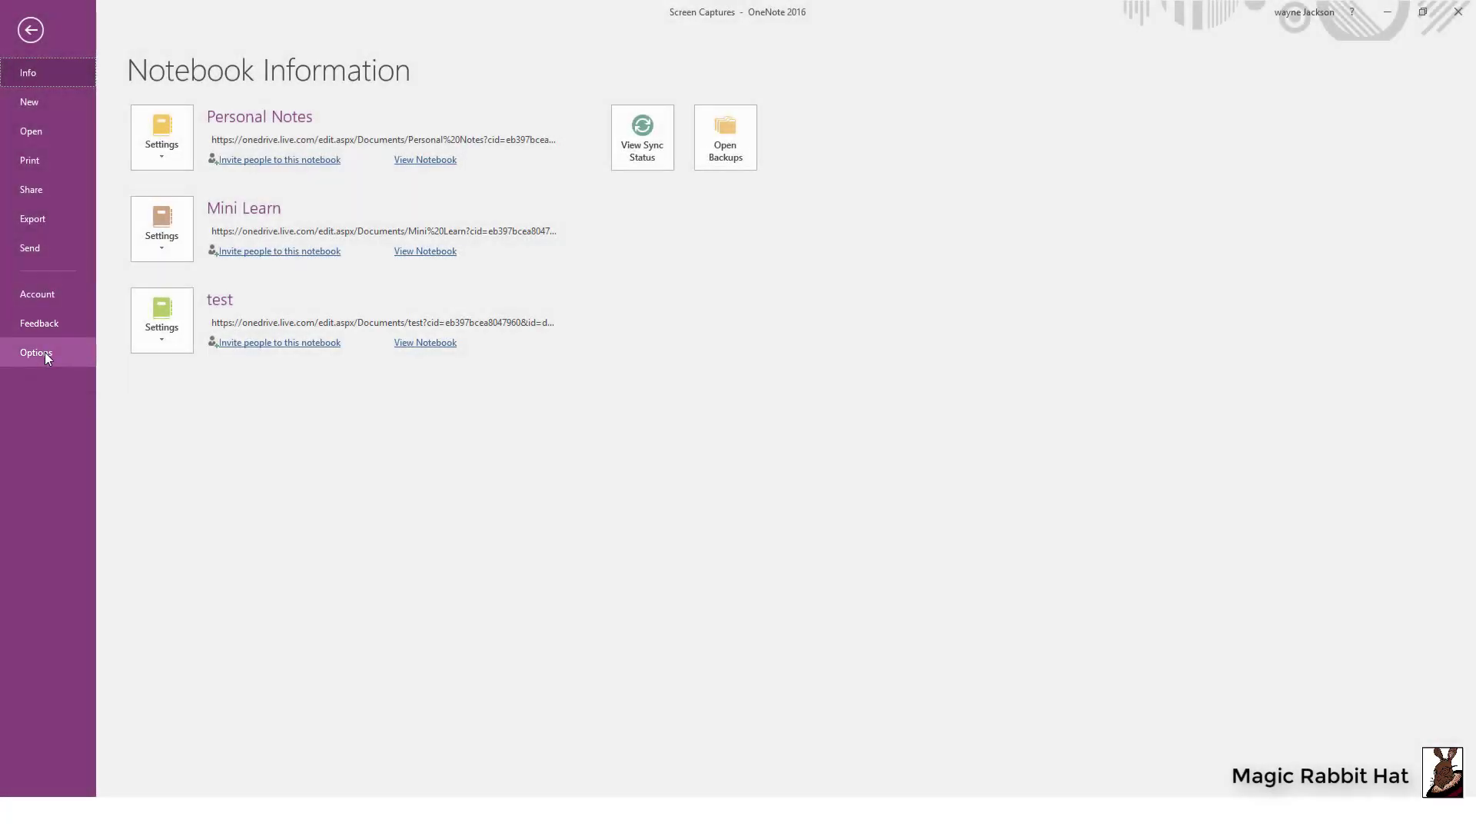
pyautogui.click(45, 352)
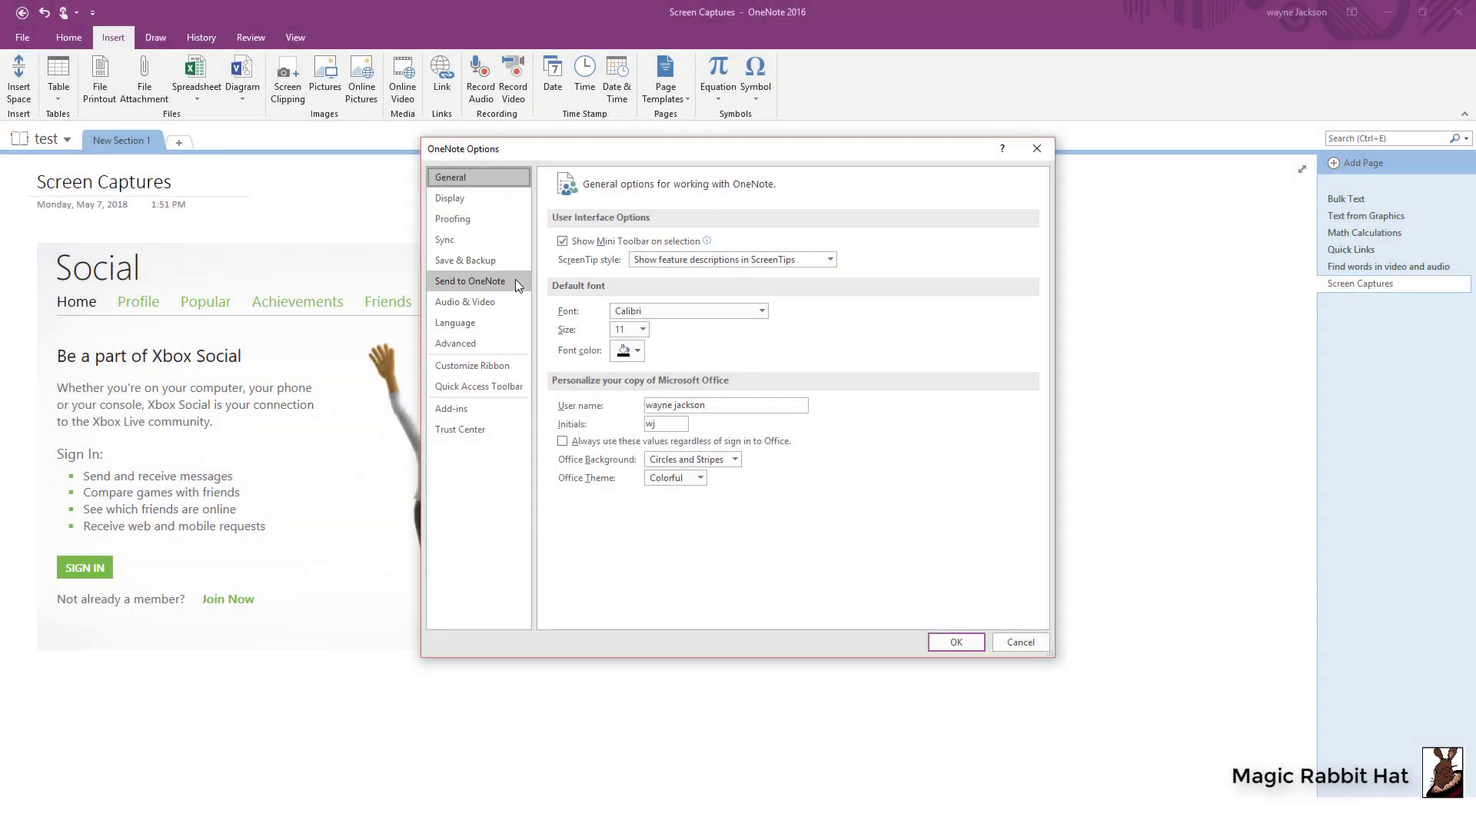
pyautogui.click(515, 282)
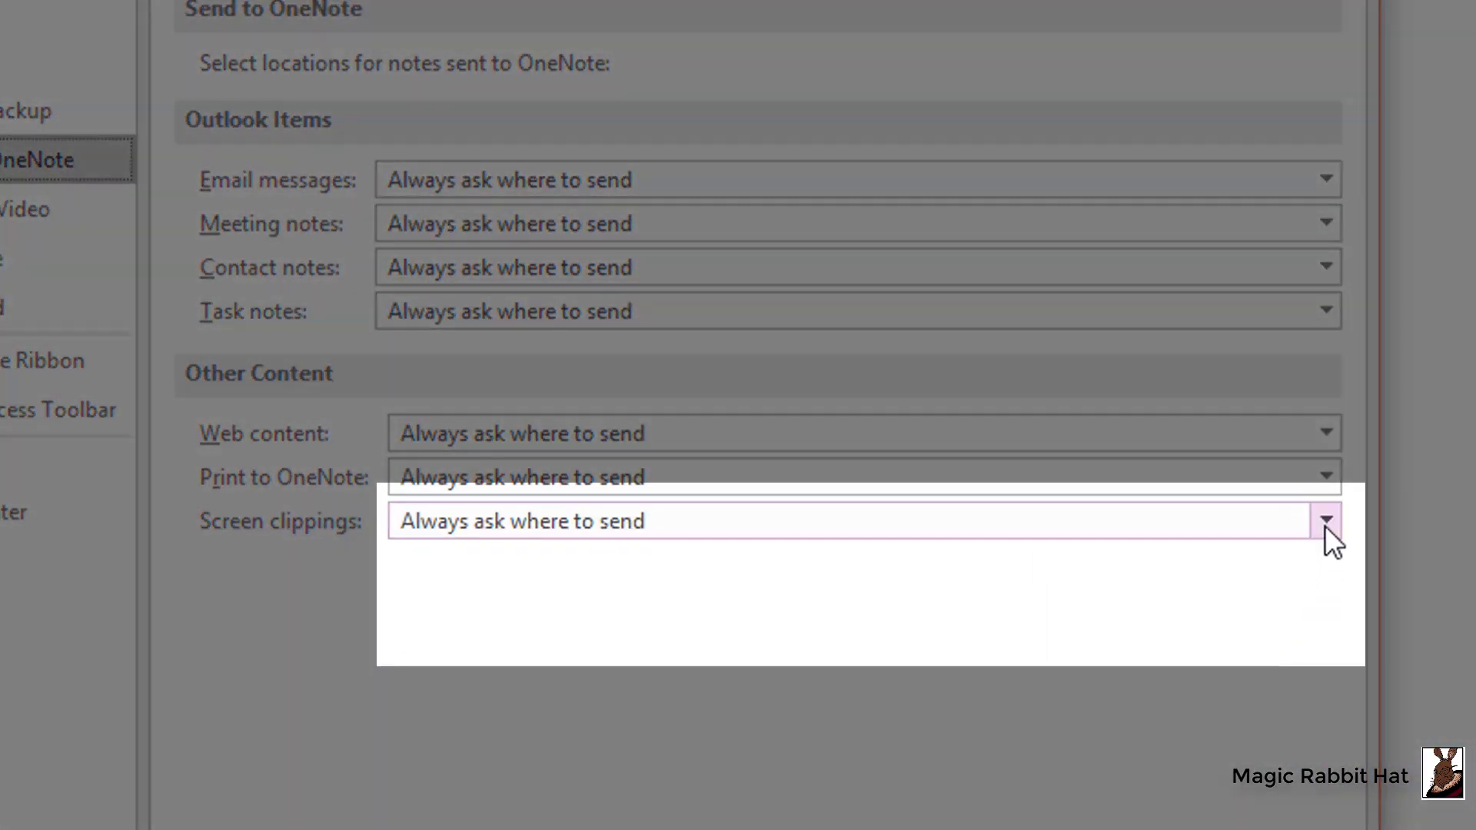
pyautogui.click(1325, 523)
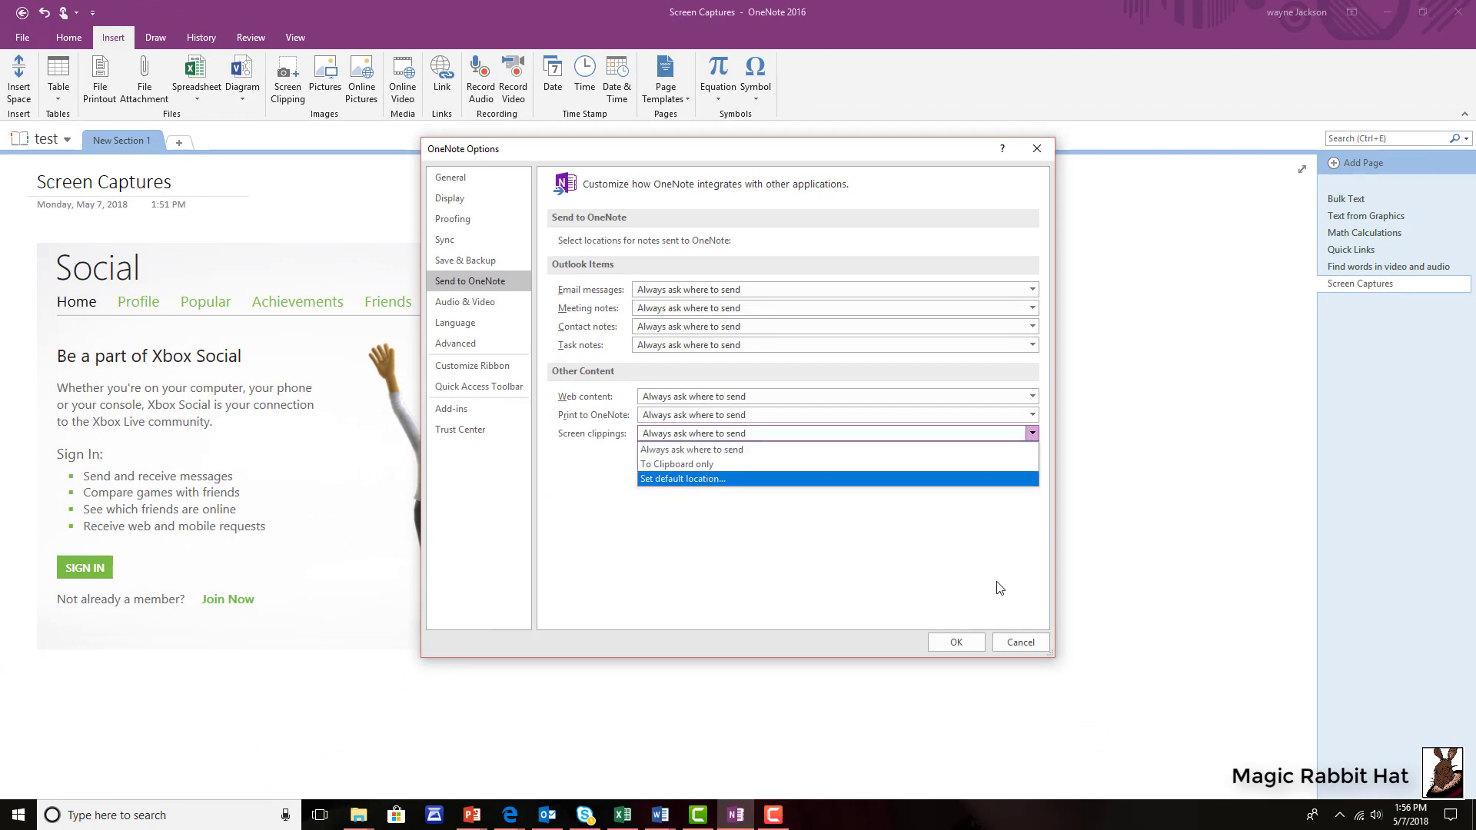
pyautogui.click(1021, 643)
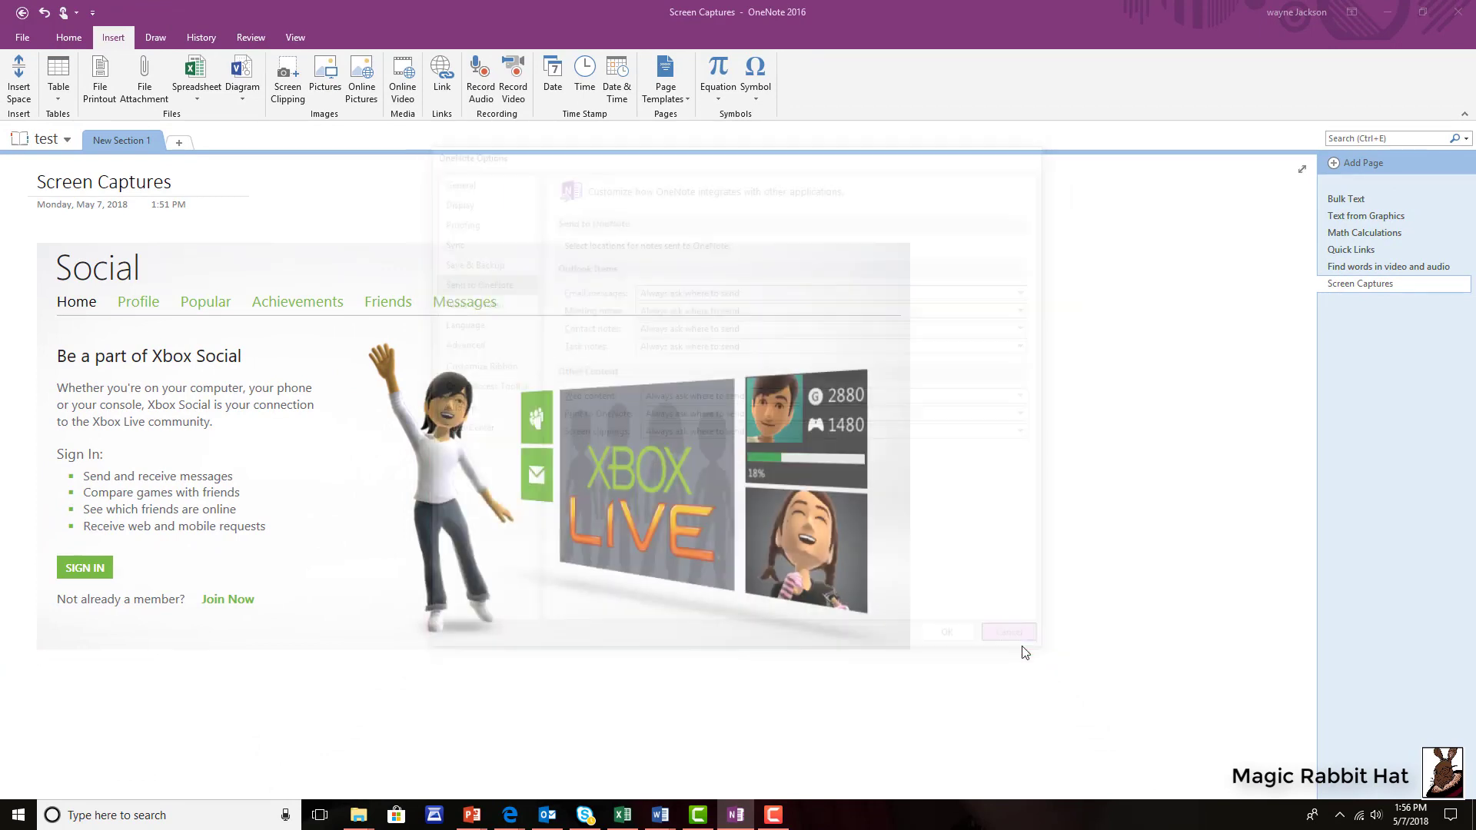